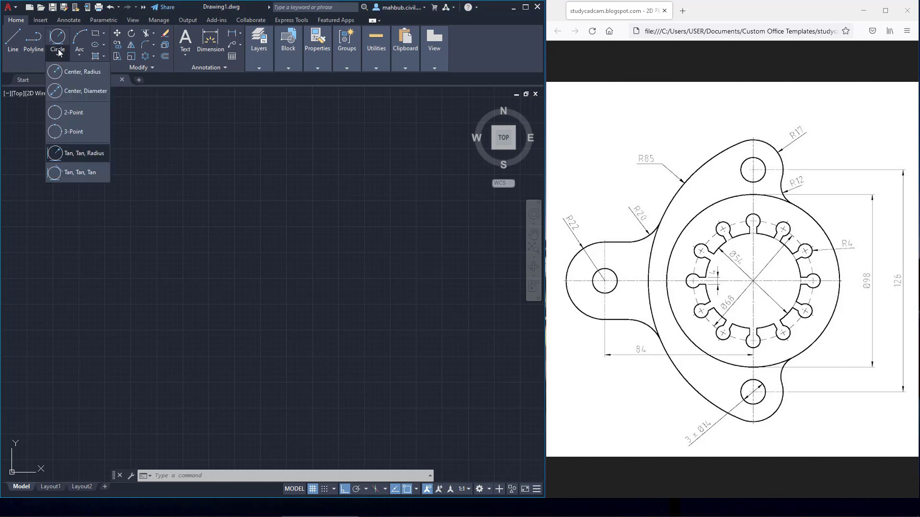
# Step: Draw a circle with a diameter of 54 in the empty drawing area
pyautogui.click(64, 91)
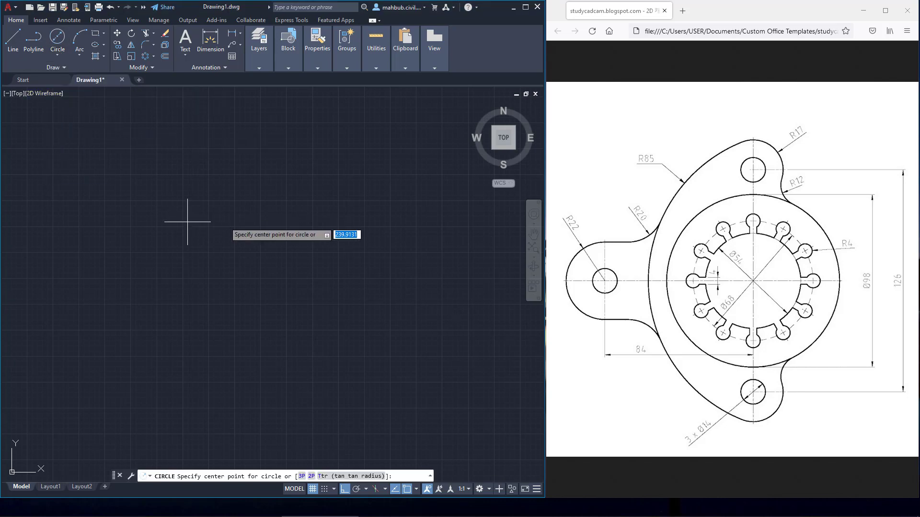
pyautogui.click(233, 215)
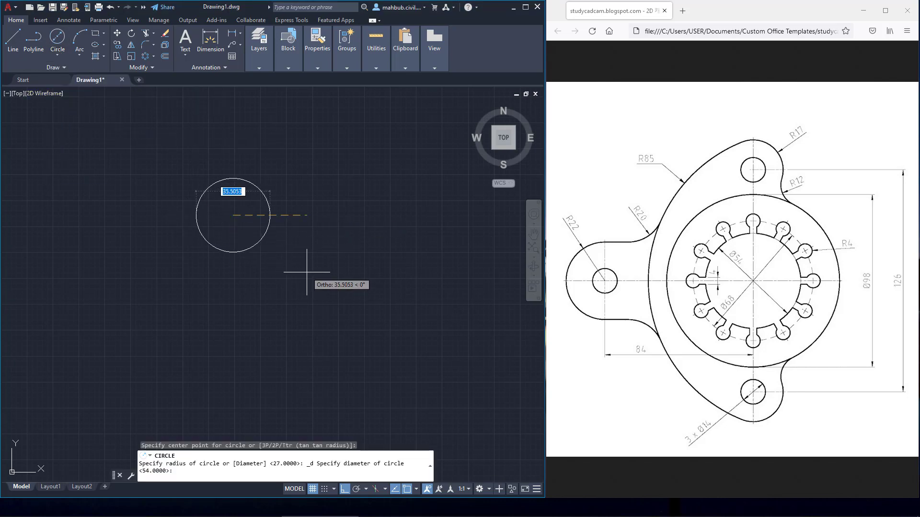
pyautogui.write('54')
pyautogui.press('Return')
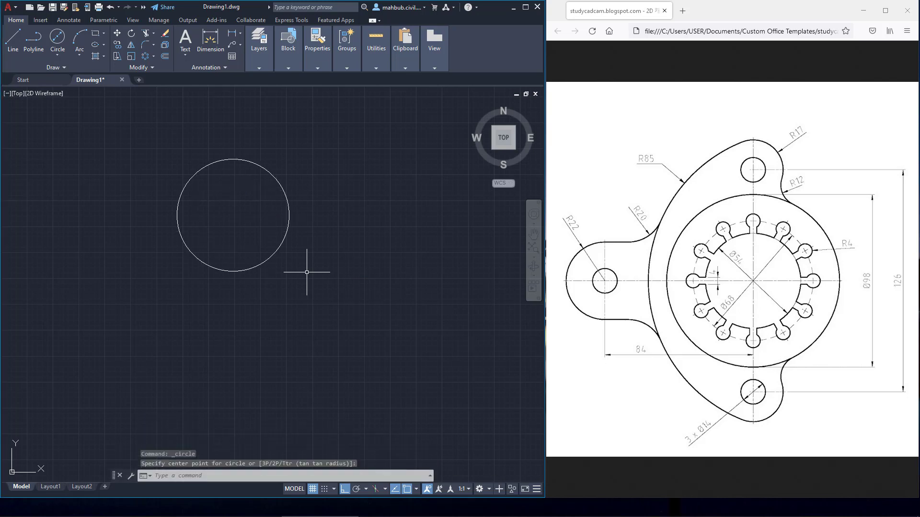
# Step: Draw a circle with a diameter of 68 concentric with the 54-diameter circle
pyautogui.scroll(5, 287, 239)
pyautogui.scroll(-2, 237, 203)
pyautogui.moveTo(238, 202); pyautogui.dragTo(301, 267, button='middle')
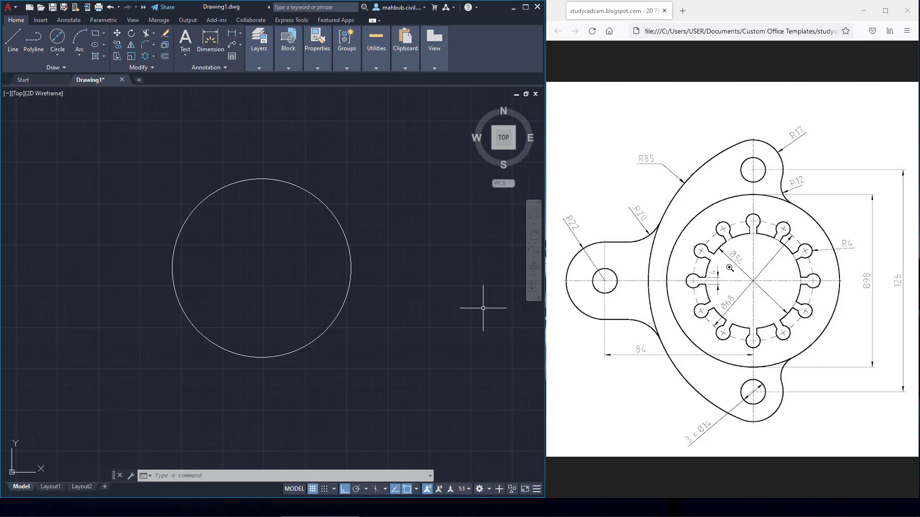
pyautogui.click(57, 39)
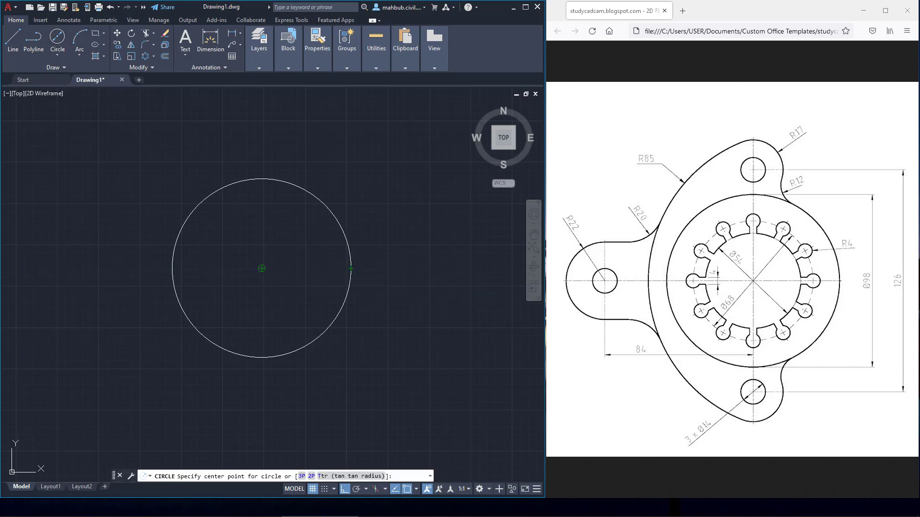
pyautogui.click(261, 268)
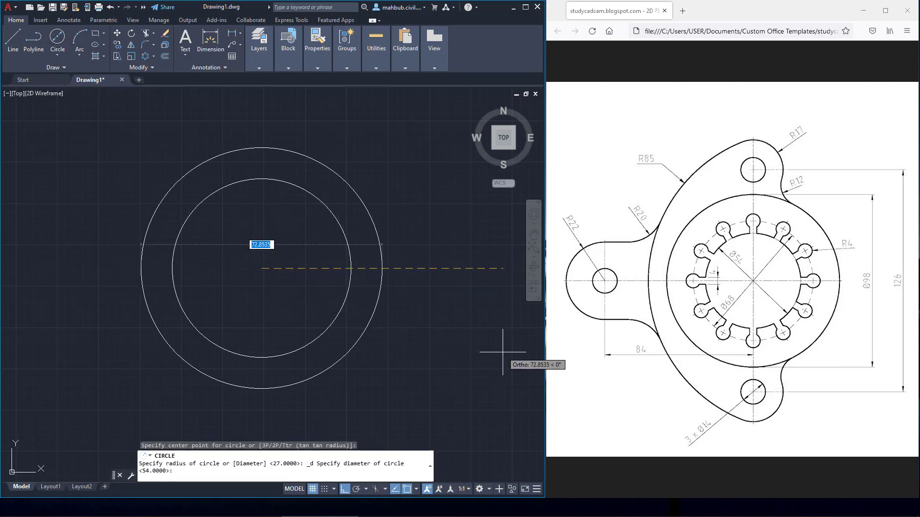
pyautogui.write('6')
pyautogui.press('Return')
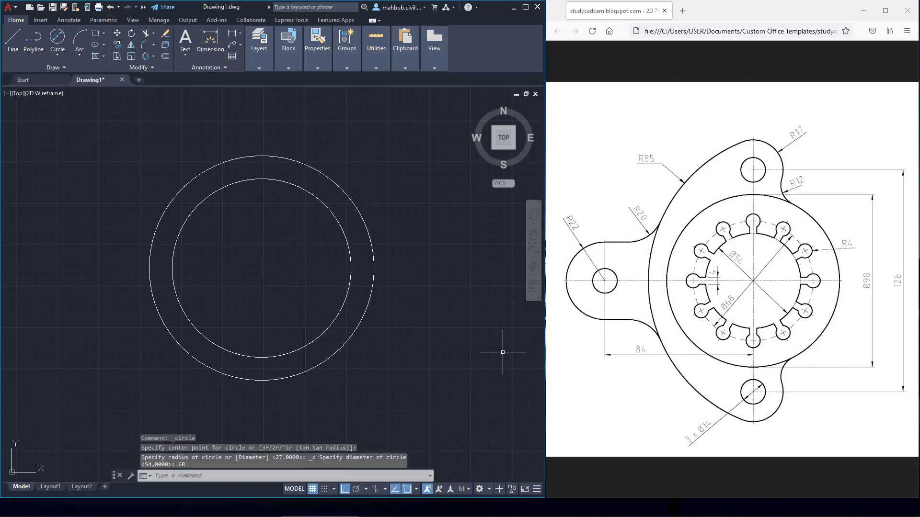
# Step: Draw a circle of radius 4 centred on the top quadrant of the 68-diameter circle
pyautogui.scroll(2, 277, 257)
pyautogui.scroll(-2, 279, 257)
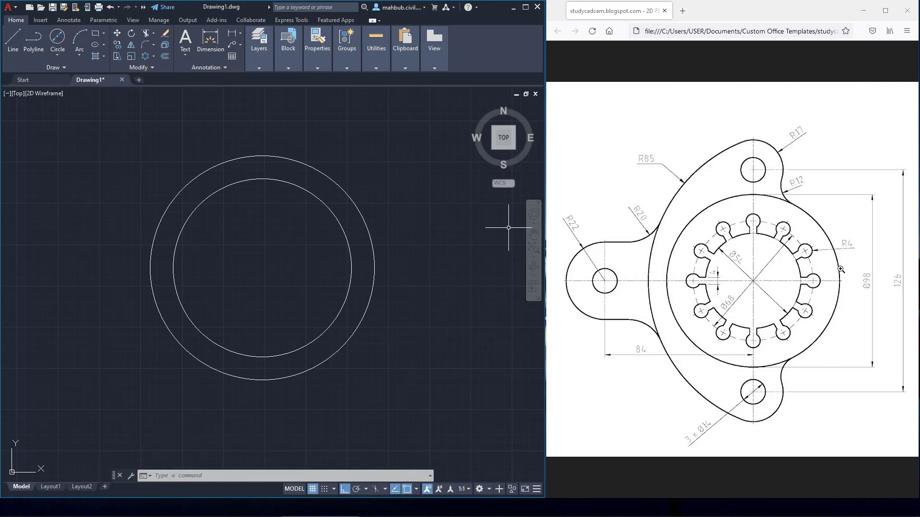
pyautogui.click(56, 56)
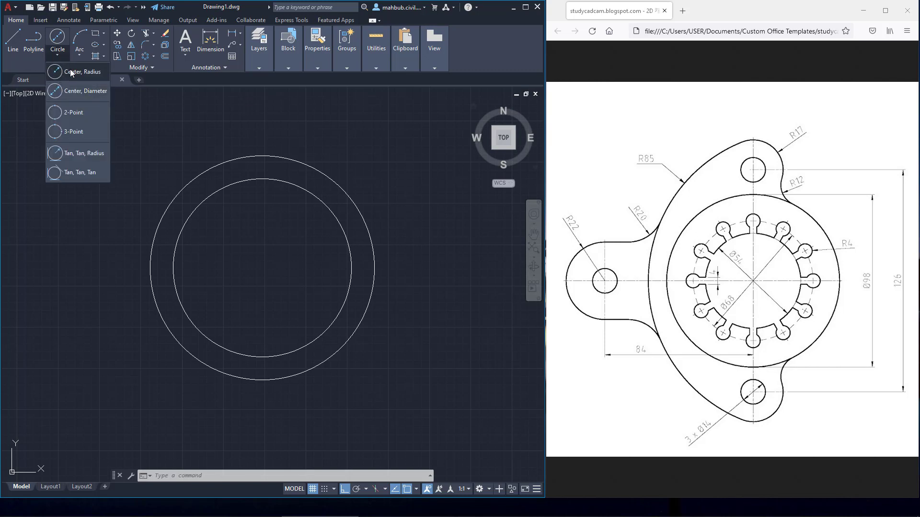
pyautogui.click(72, 72)
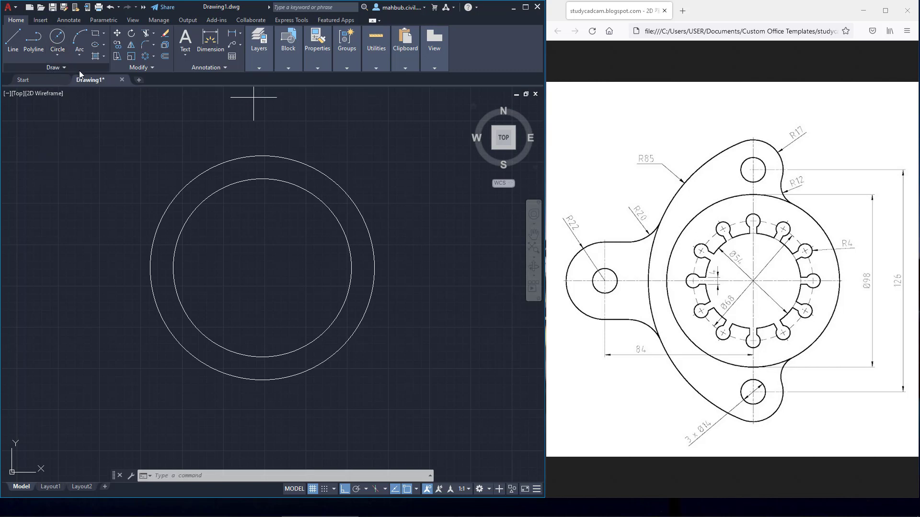
pyautogui.click(262, 156)
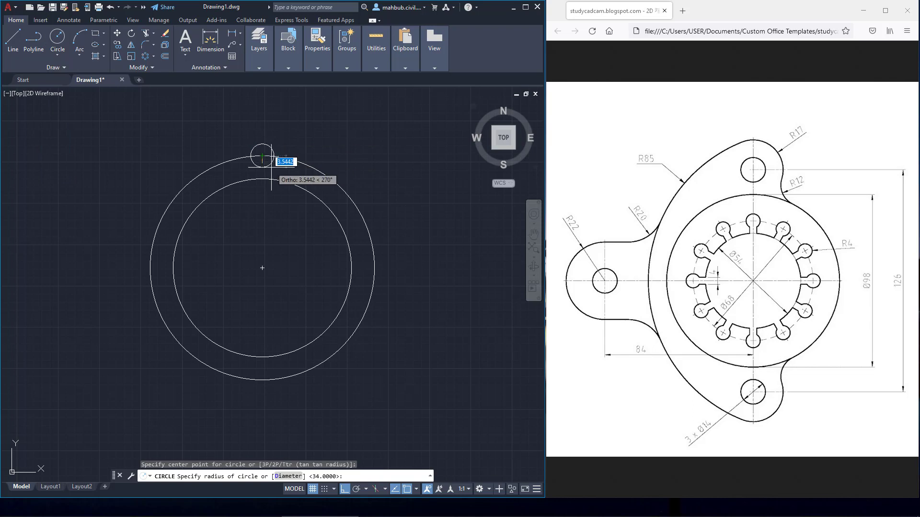
pyautogui.write('4')
pyautogui.press('Return')
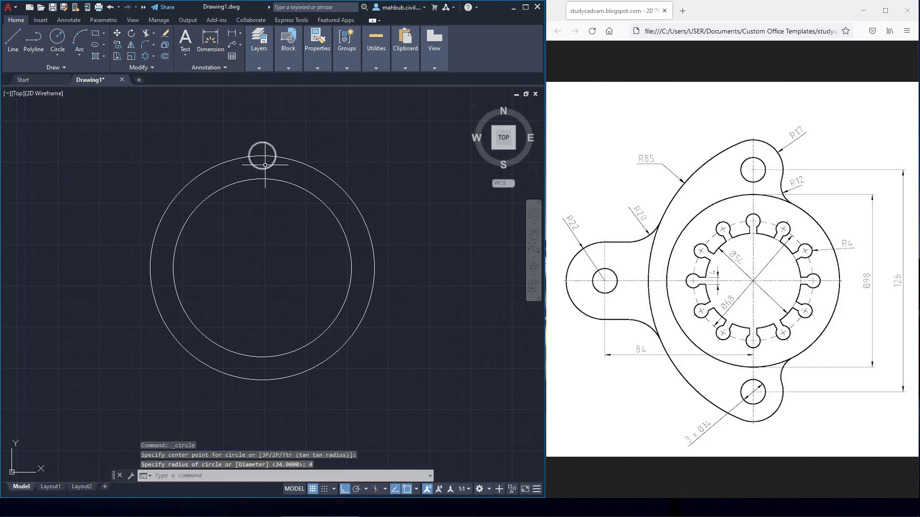
# Step: Draw a vertical line from the small circle's centre down to the top of the 54-diameter circle
pyautogui.scroll(4, 265, 165)
pyautogui.scroll(2, 261, 160)
pyautogui.scroll(-2, 261, 160)
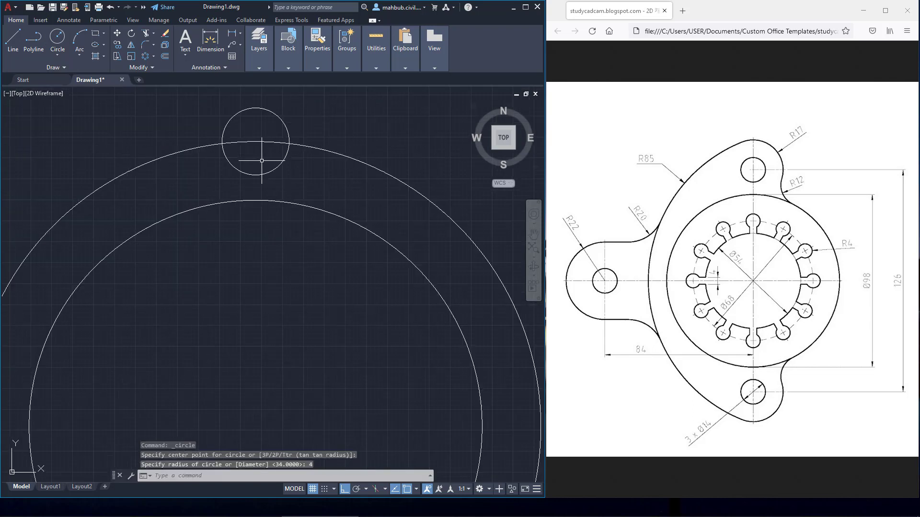
pyautogui.click(14, 41)
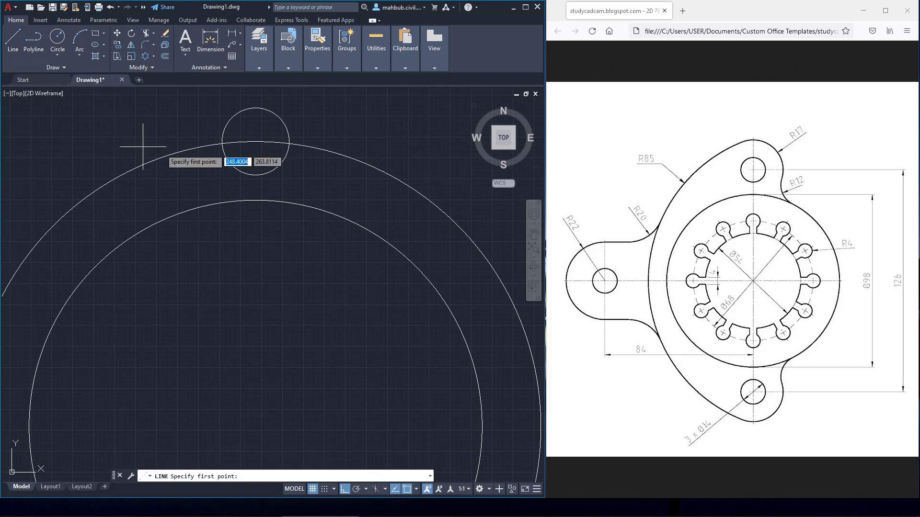
pyautogui.click(255, 141)
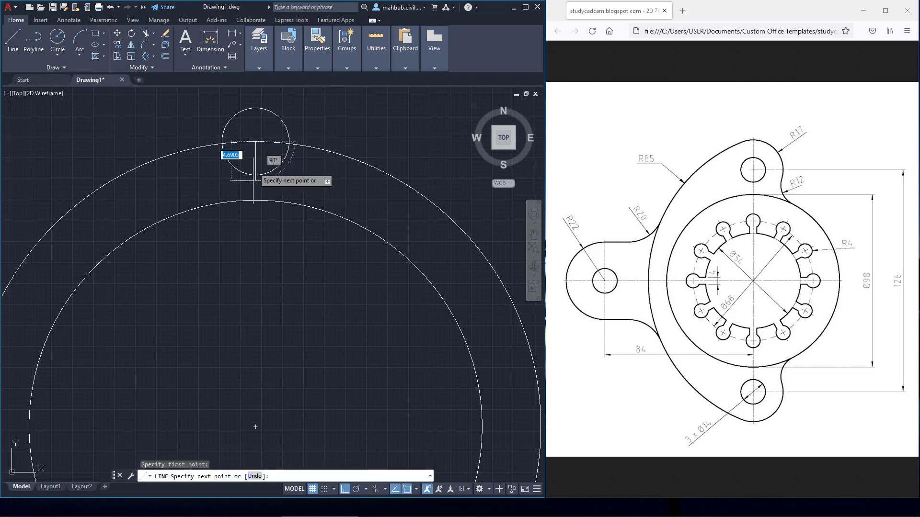
pyautogui.rightClick(253, 241)
pyautogui.click(268, 249)
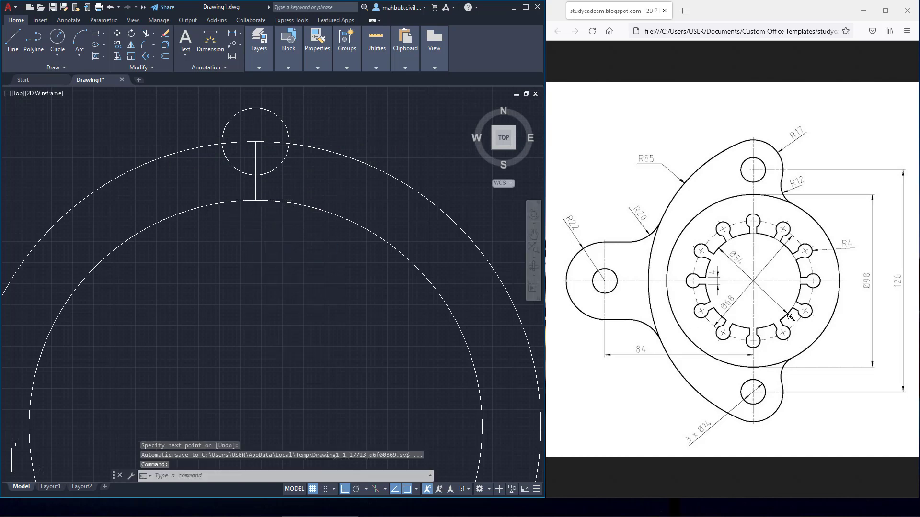
# Step: Enlarge the reference drawing, and offset the vertical line by 2 to both sides to form the slot walls
pyautogui.click(749, 255)
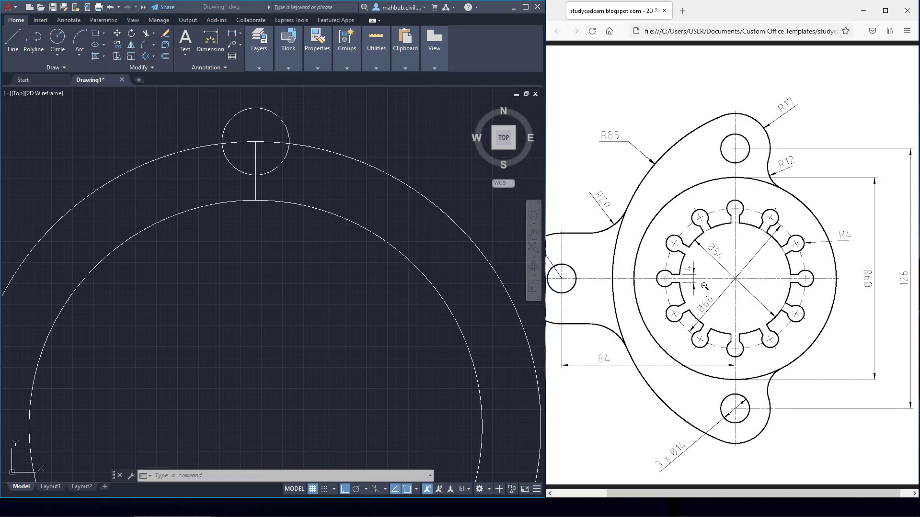
pyautogui.click(168, 58)
pyautogui.click(165, 58)
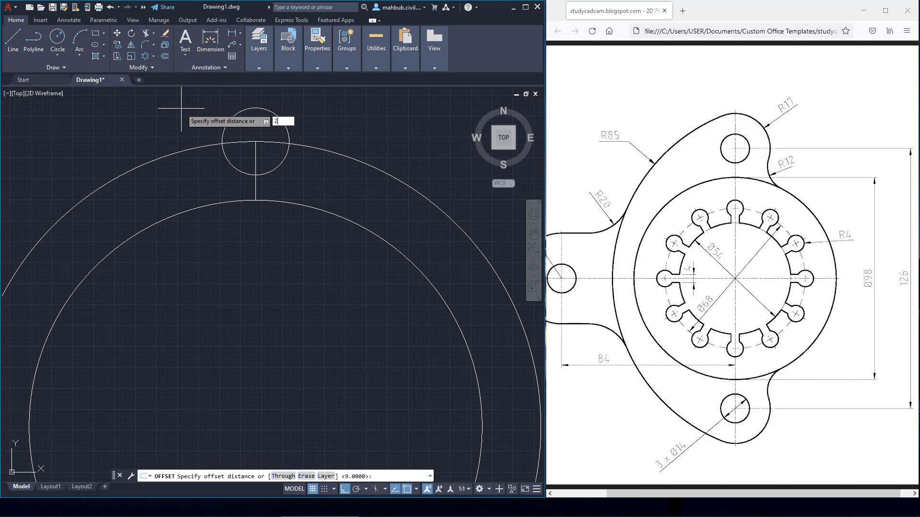
pyautogui.write('2')
pyautogui.press('Return')
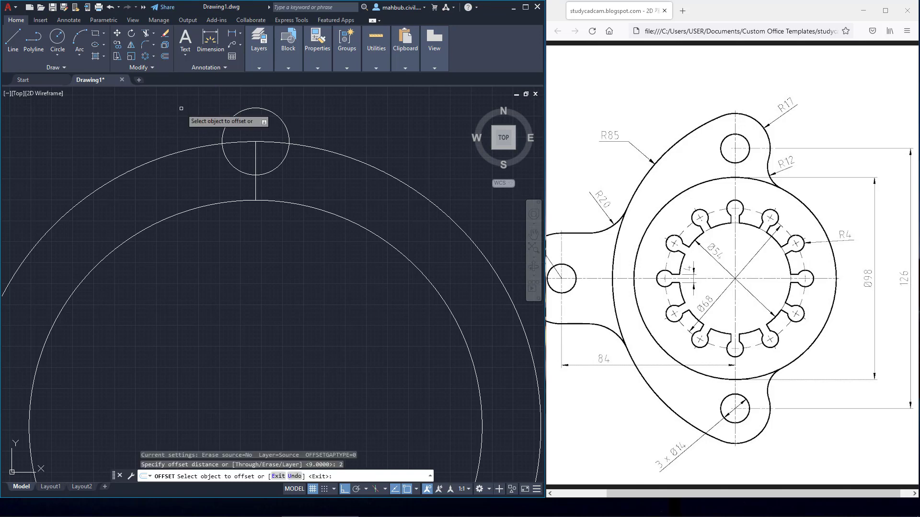
pyautogui.click(255, 157)
pyautogui.click(259, 158)
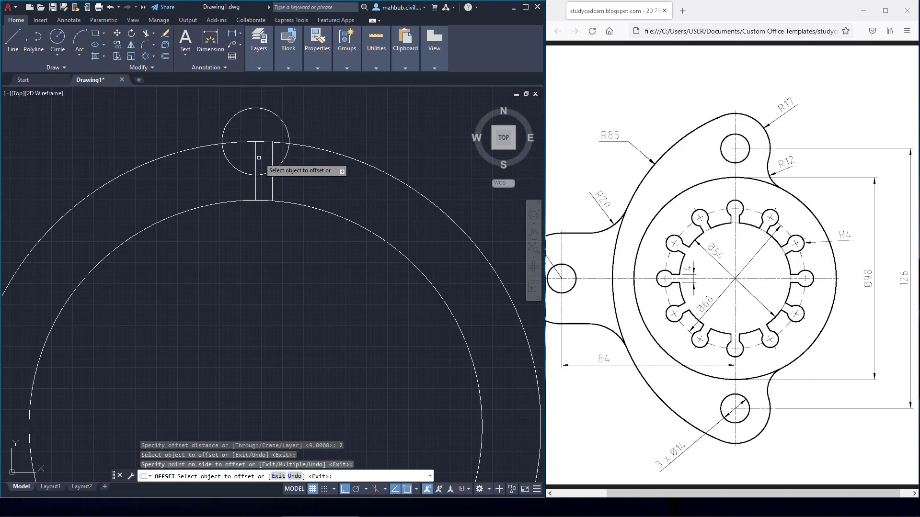
pyautogui.click(255, 157)
pyautogui.click(226, 167)
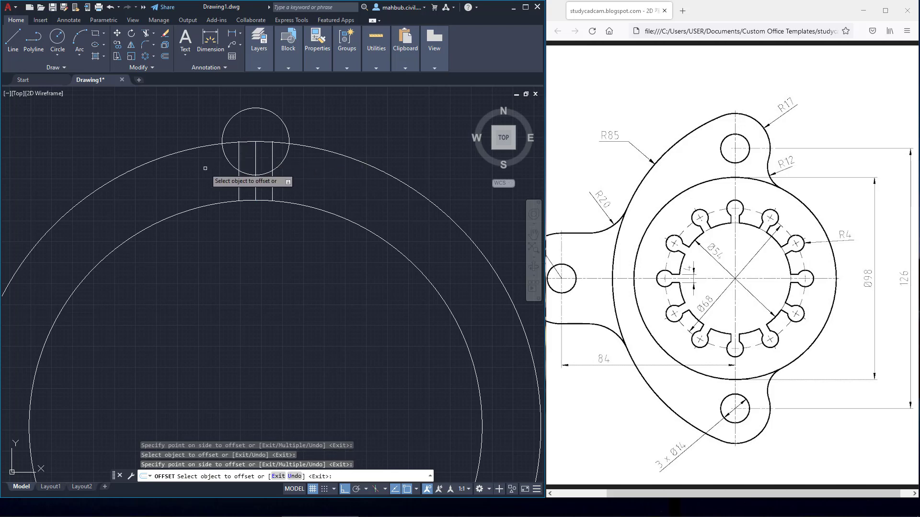
pyautogui.rightClick(207, 172)
pyautogui.click(228, 175)
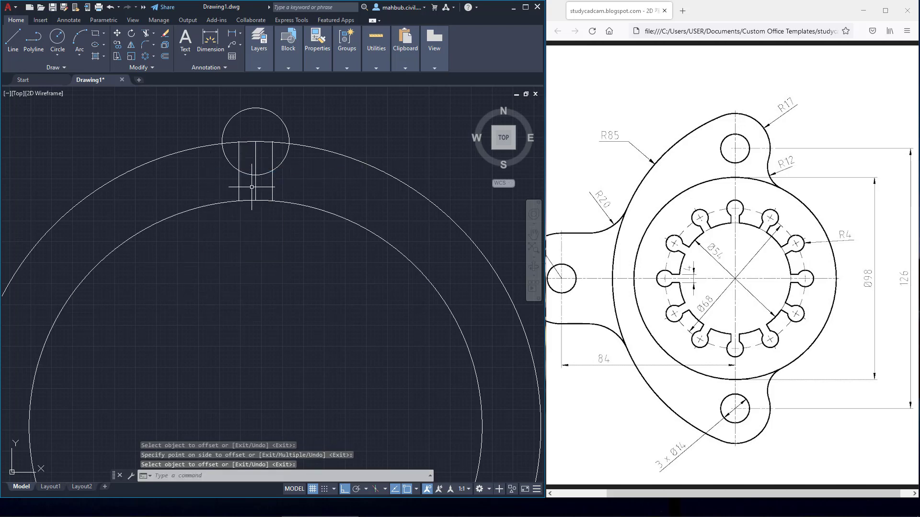
# Step: Extend the lower ends of both offset lines to meet the inner 54-diameter circle
pyautogui.scroll(5, 250, 200)
pyautogui.scroll(4, 225, 226)
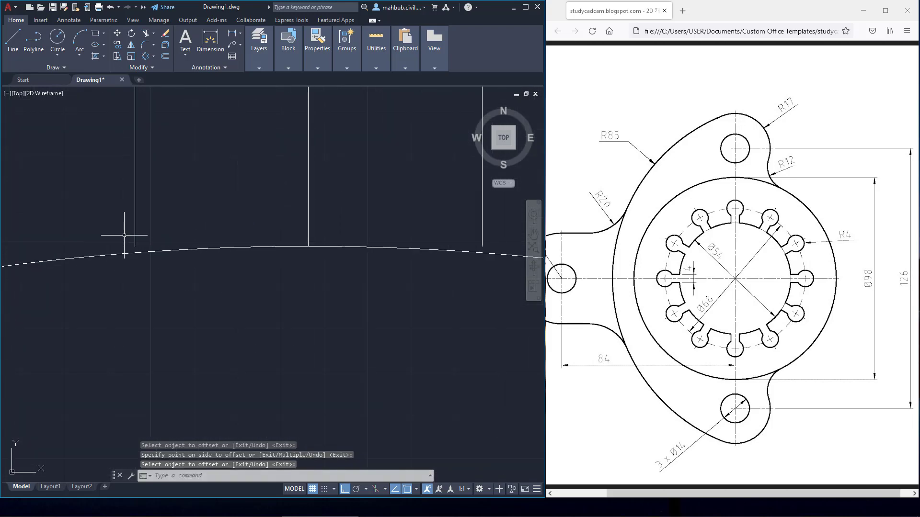
pyautogui.scroll(-2, 158, 257)
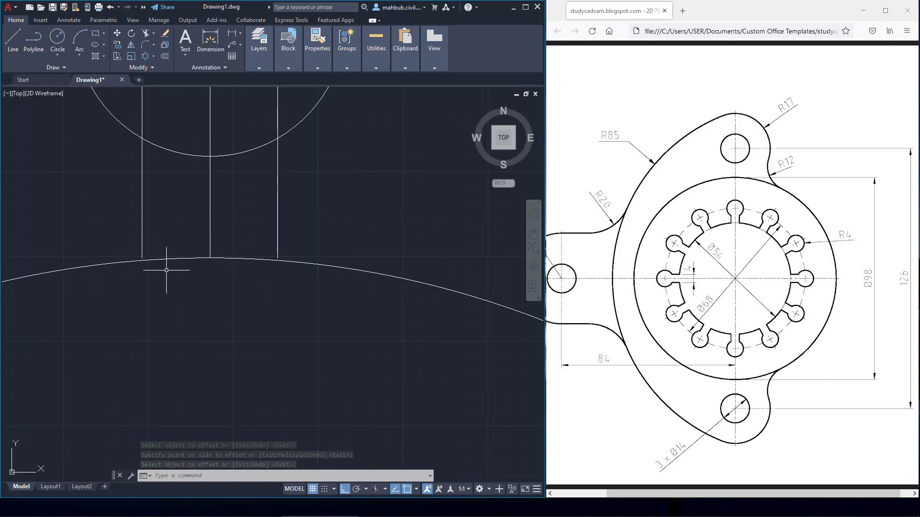
pyautogui.scroll(2, 169, 270)
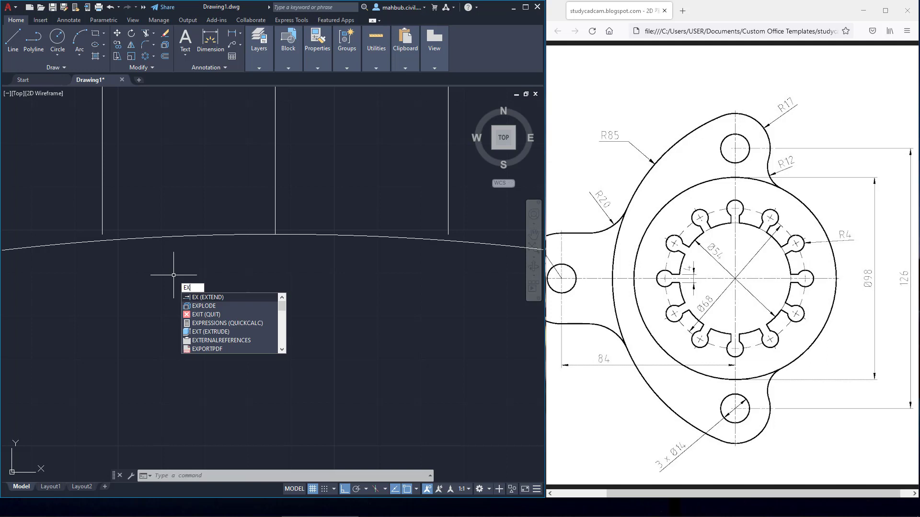
pyautogui.press('Return')
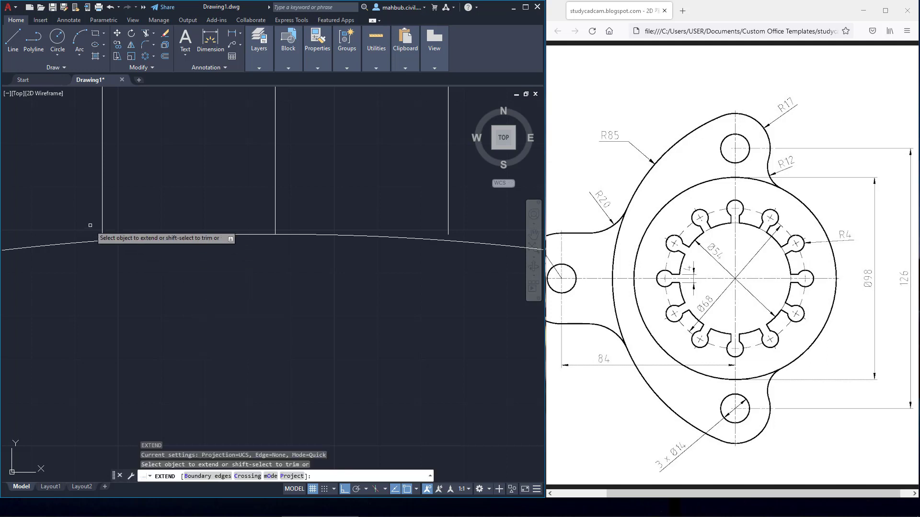
pyautogui.click(104, 219)
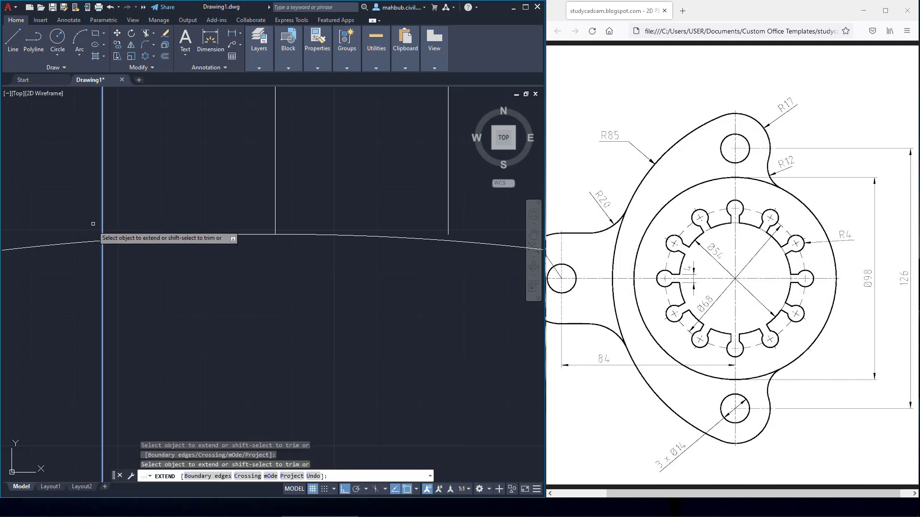
pyautogui.click(446, 221)
pyautogui.rightClick(353, 184)
pyautogui.click(360, 187)
# Step: Delete the middle vertical line between the two slot walls
pyautogui.scroll(-3, 353, 178)
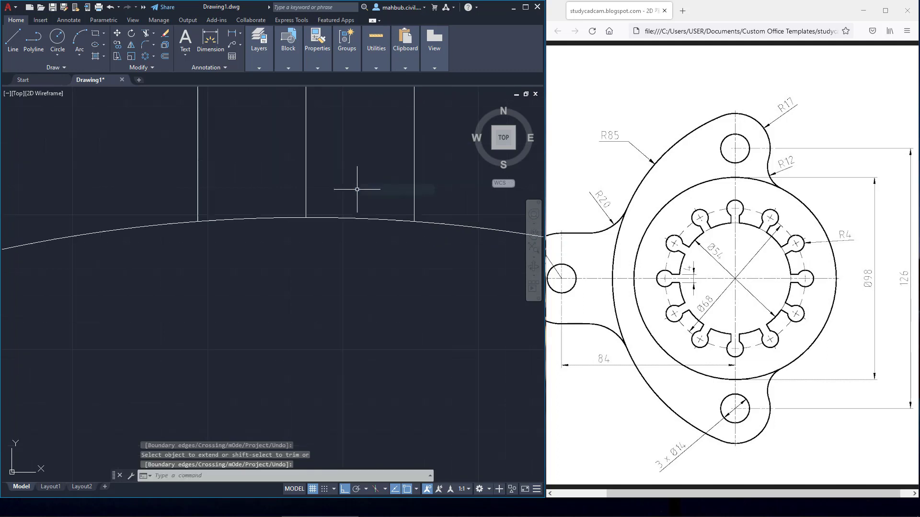
pyautogui.moveTo(353, 177); pyautogui.dragTo(313, 270, button='middle')
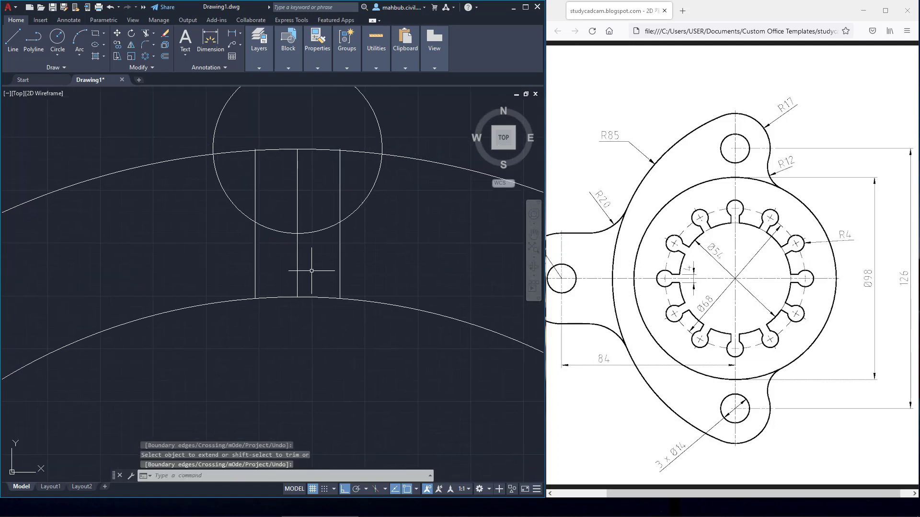
pyautogui.press('Escape')
pyautogui.click(296, 259)
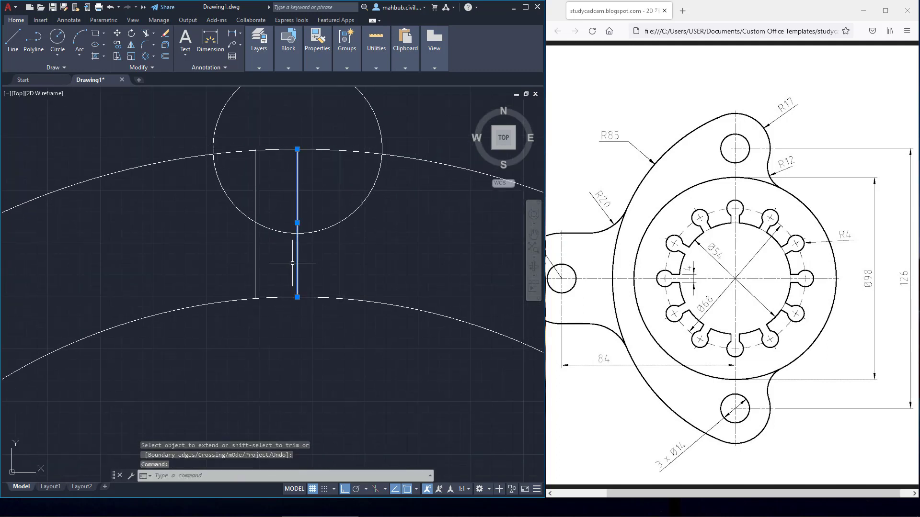
pyautogui.press('Delete')
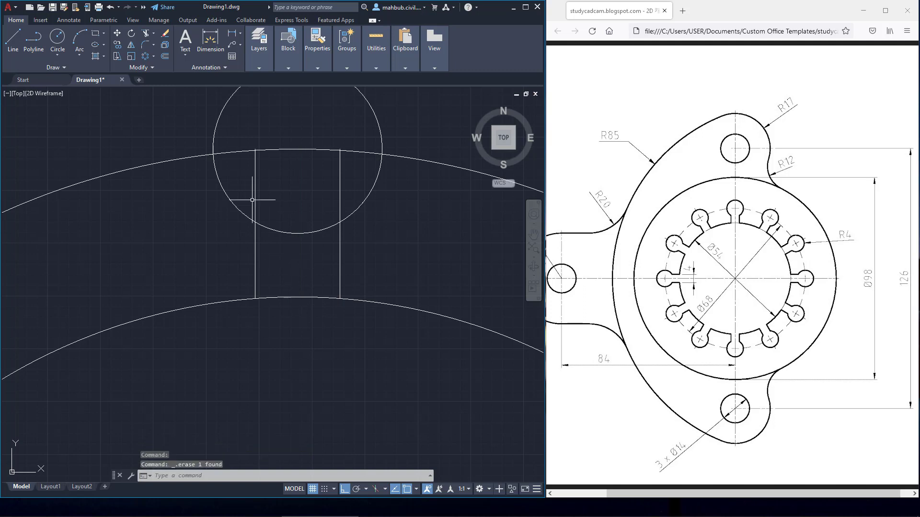
# Step: Trim the arcs and line pieces inside the small circle and across both slot ends, leaving an open keyhole notch
pyautogui.click(147, 33)
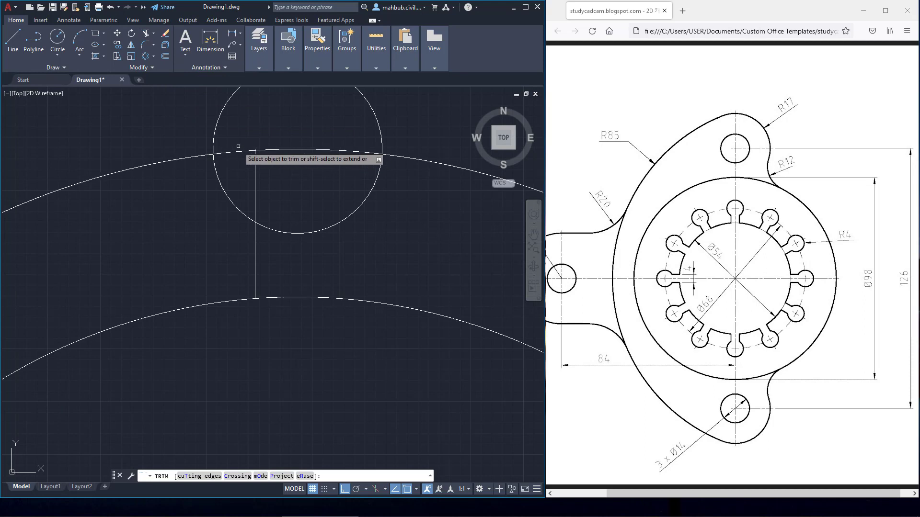
pyautogui.moveTo(239, 146)
pyautogui.mouseDown()
pyautogui.moveTo(263, 189)
pyautogui.moveTo(361, 173)
pyautogui.moveTo(380, 144)
pyautogui.moveTo(328, 140)
pyautogui.mouseUp()
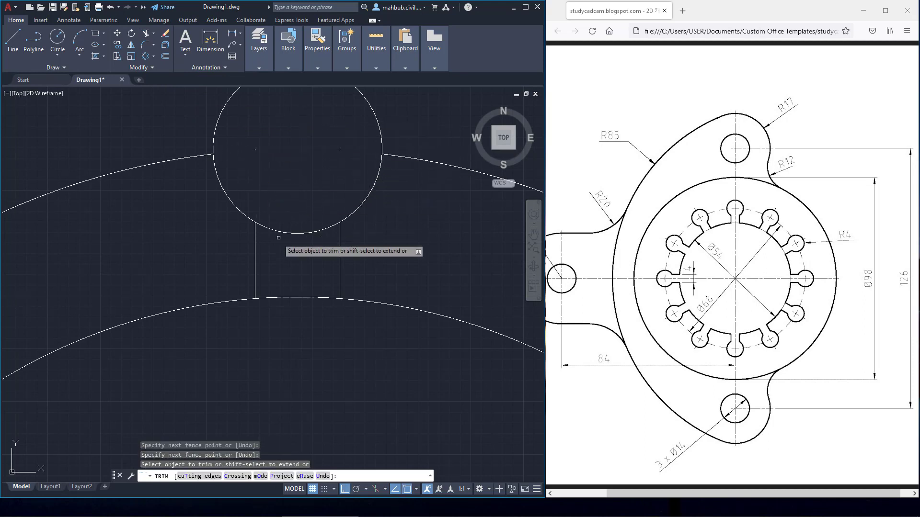
pyautogui.moveTo(277, 362)
pyautogui.mouseDown()
pyautogui.moveTo(301, 194)
pyautogui.moveTo(269, 146)
pyautogui.moveTo(256, 151)
pyautogui.mouseUp()
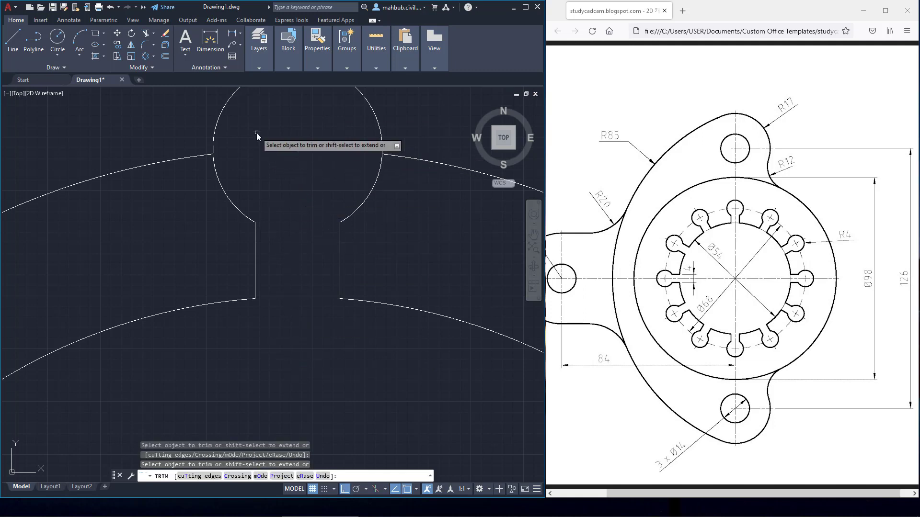
pyautogui.press('Return')
pyautogui.scroll(-4, 226, 127)
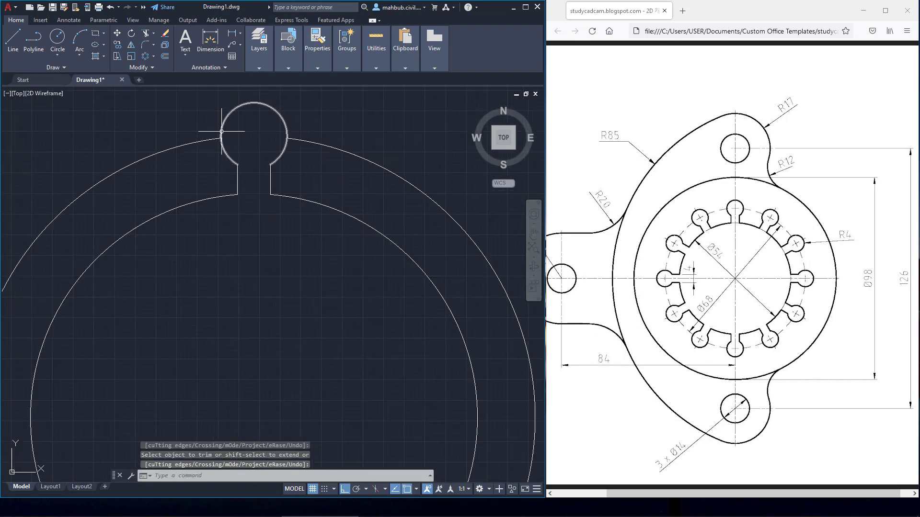
# Step: Delete the outer 68-diameter construction circle around the bore
pyautogui.scroll(-2, 298, 206)
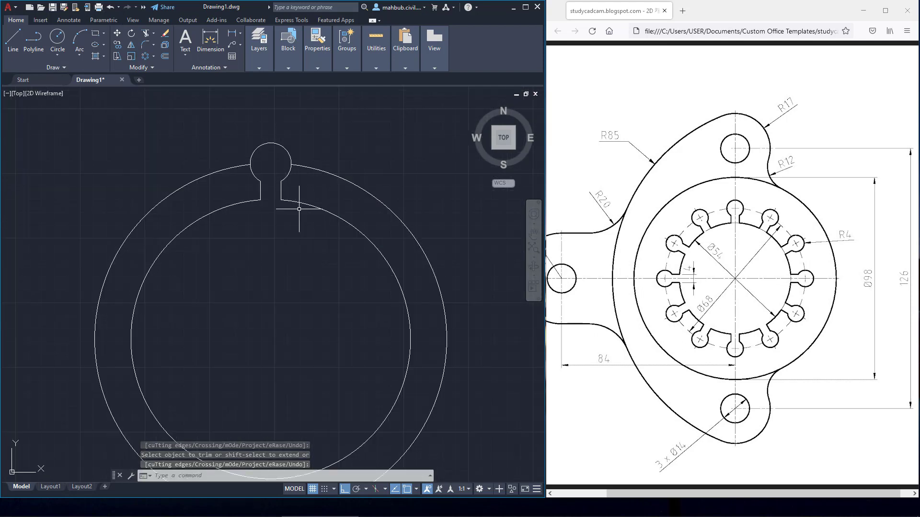
pyautogui.click(335, 173)
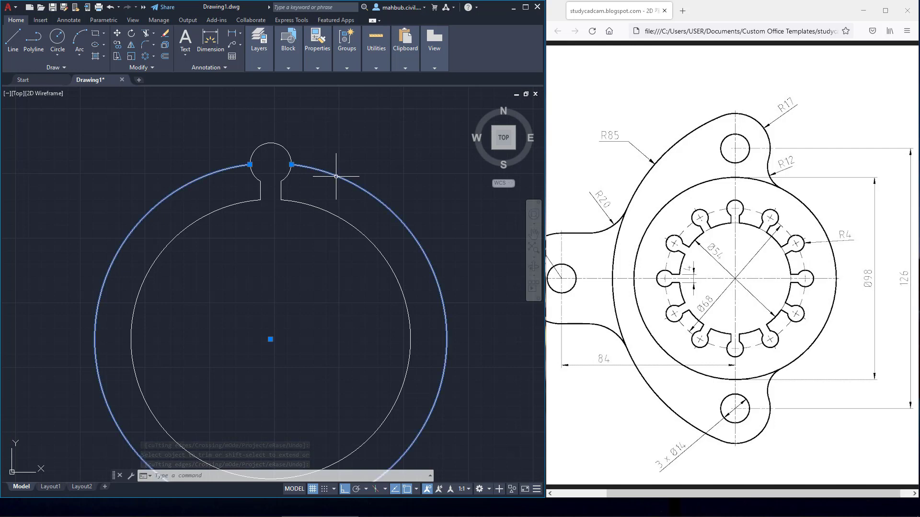
pyautogui.press('Delete')
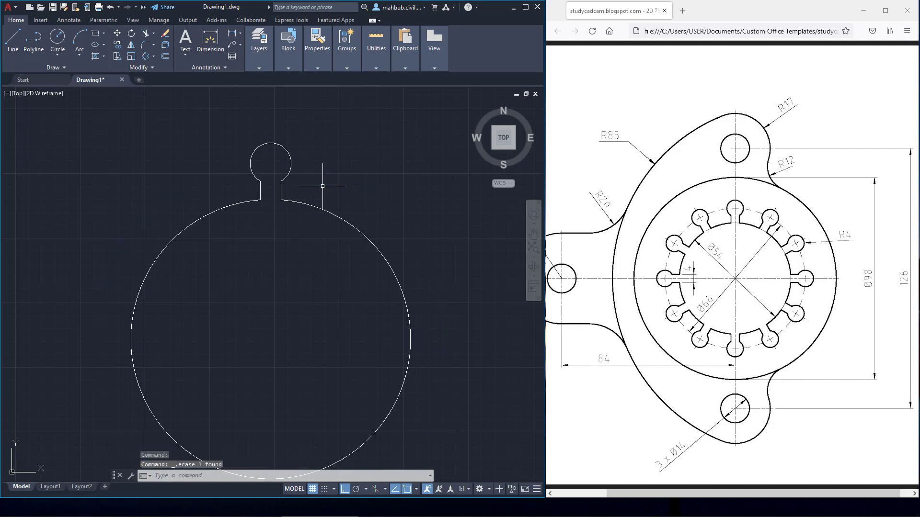
# Step: Polar array the keyhole notch's arc and two slot walls around the bore centre with 12 items
pyautogui.click(294, 134)
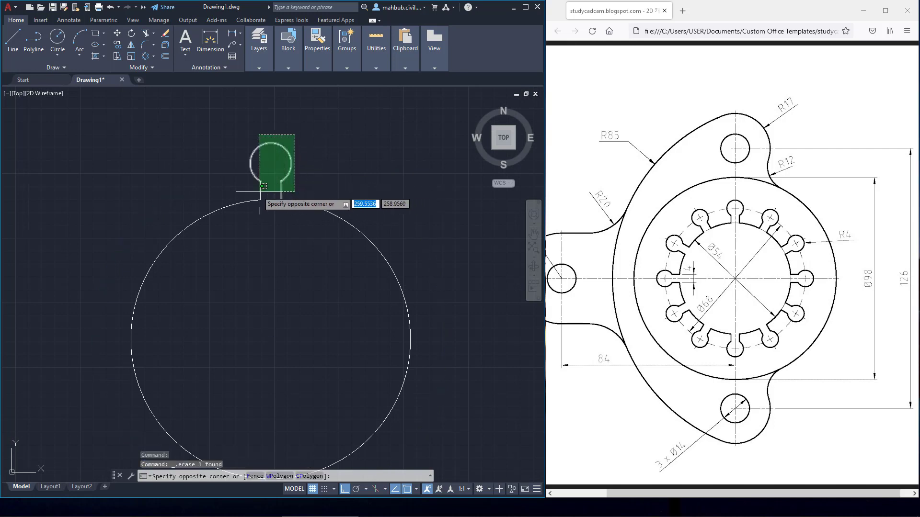
pyautogui.click(229, 192)
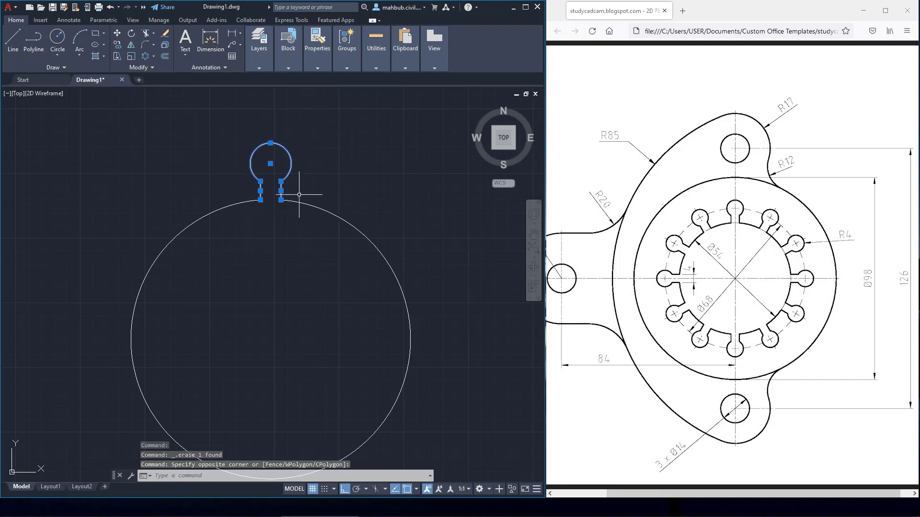
pyautogui.moveTo(291, 351); pyautogui.dragTo(301, 312, button='middle')
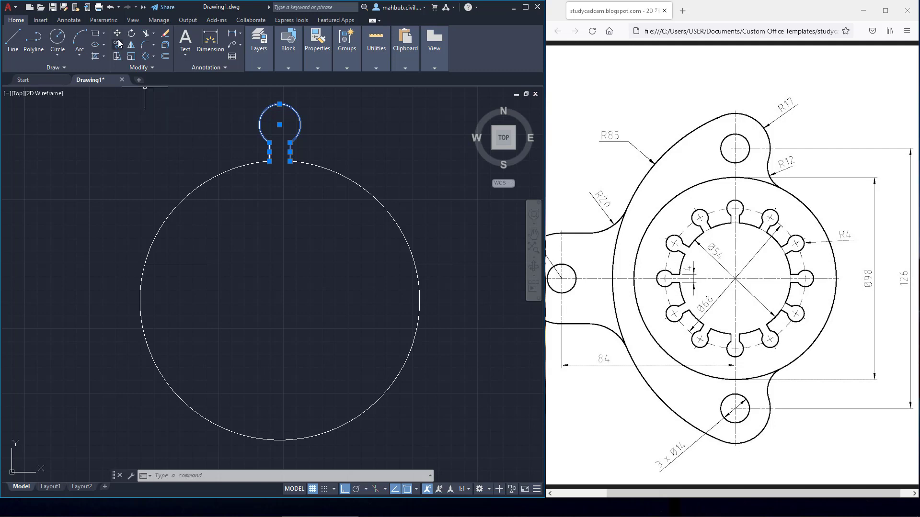
pyautogui.click(154, 57)
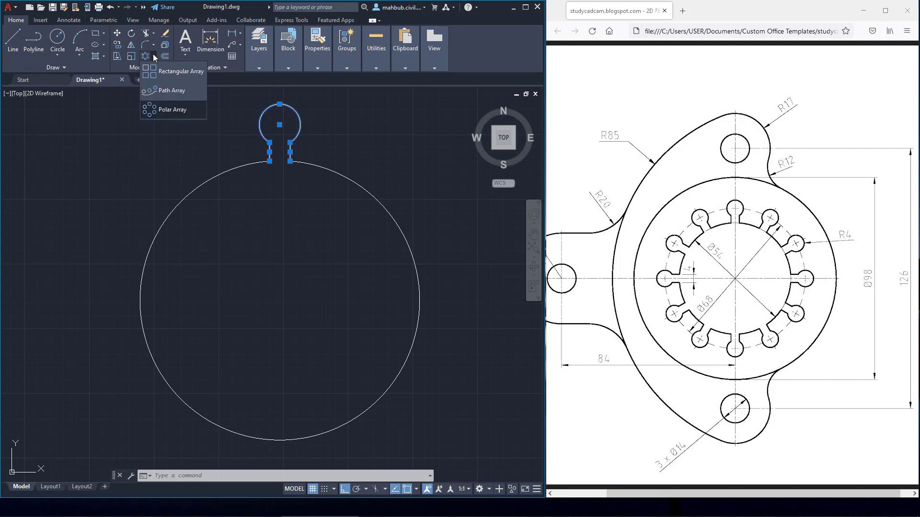
pyautogui.click(184, 111)
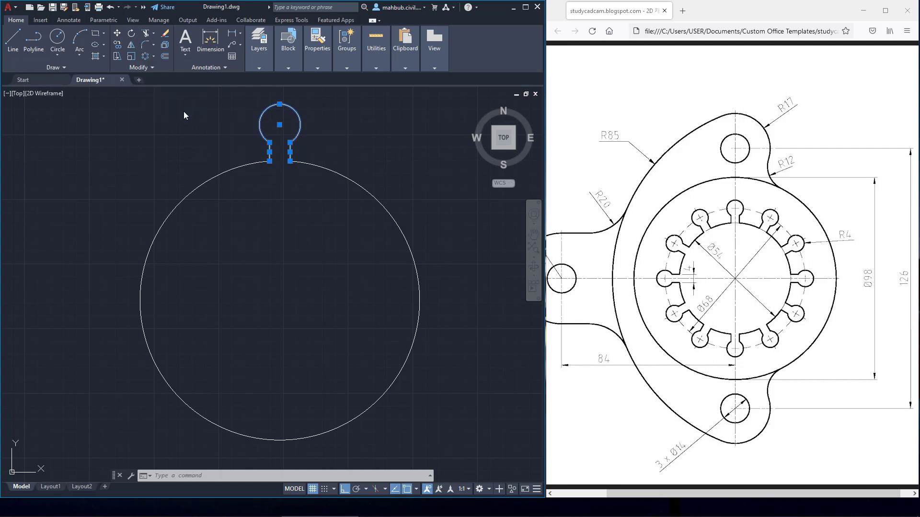
pyautogui.click(280, 300)
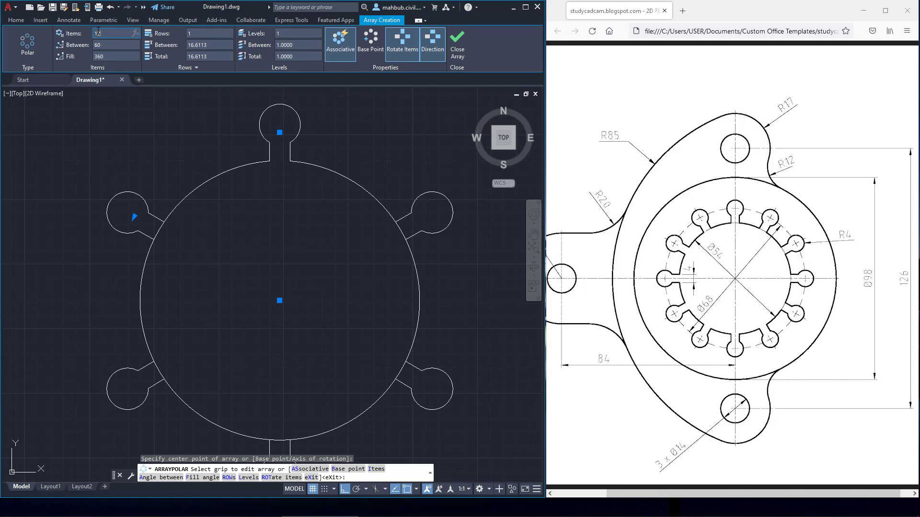
pyautogui.press('Return')
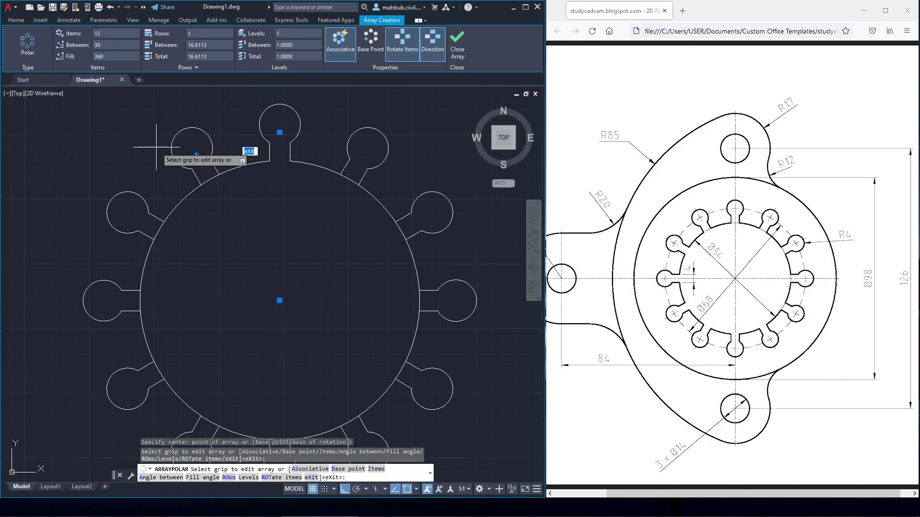
pyautogui.scroll(-3, 185, 177)
pyautogui.scroll(2, 284, 248)
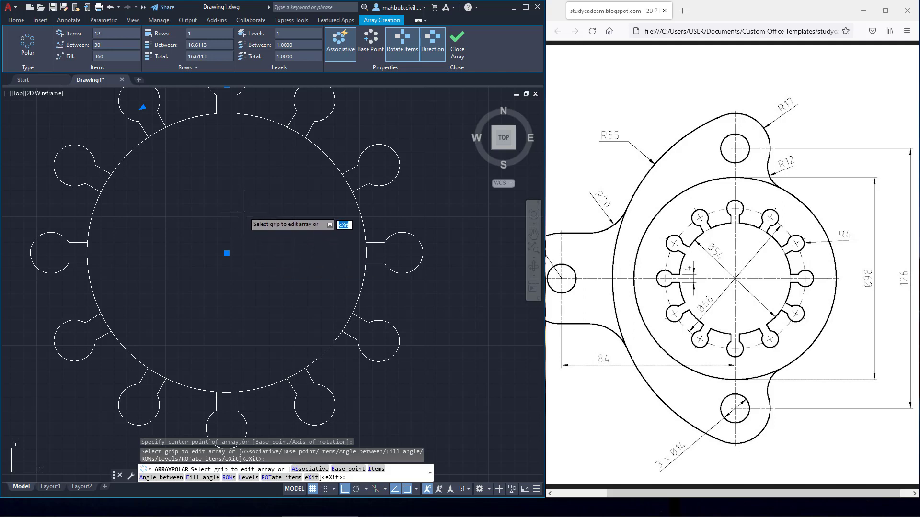
pyautogui.press('Escape')
pyautogui.scroll(-2, 241, 204)
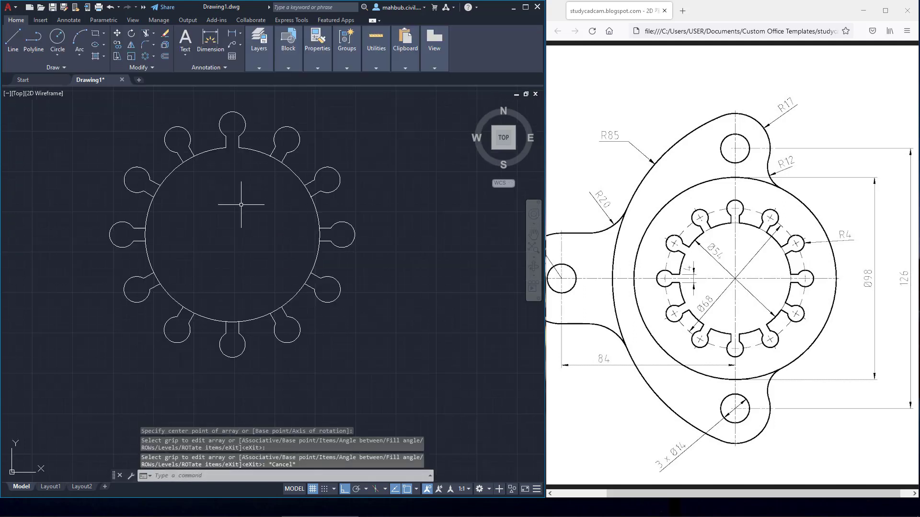
# Step: Trim the bore circle across the notch just clockwise of the top one, and delete its long remainder, keeping the short arc between both notches
pyautogui.click(147, 34)
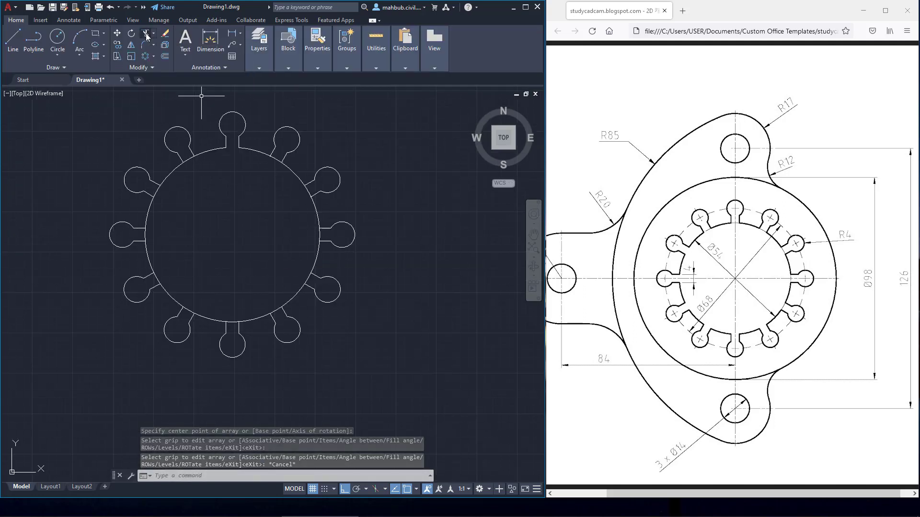
pyautogui.moveTo(280, 168)
pyautogui.mouseDown()
pyautogui.moveTo(275, 154)
pyautogui.moveTo(270, 165)
pyautogui.mouseUp()
pyautogui.rightClick(252, 180)
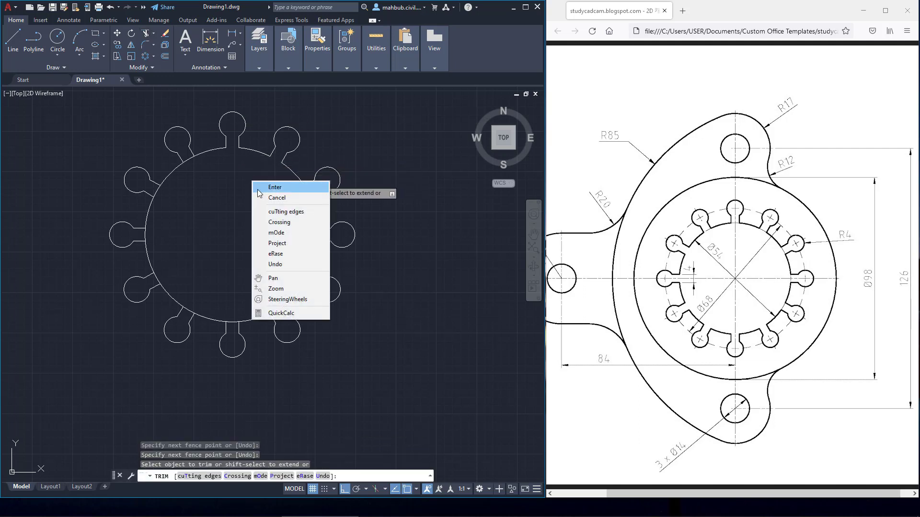
pyautogui.click(265, 186)
pyautogui.scroll(4, 235, 154)
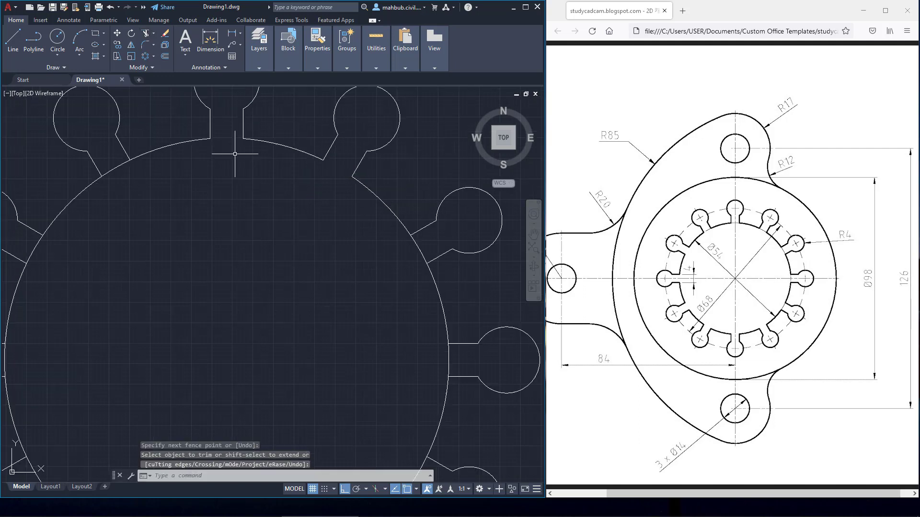
pyautogui.click(380, 199)
pyautogui.press('Delete')
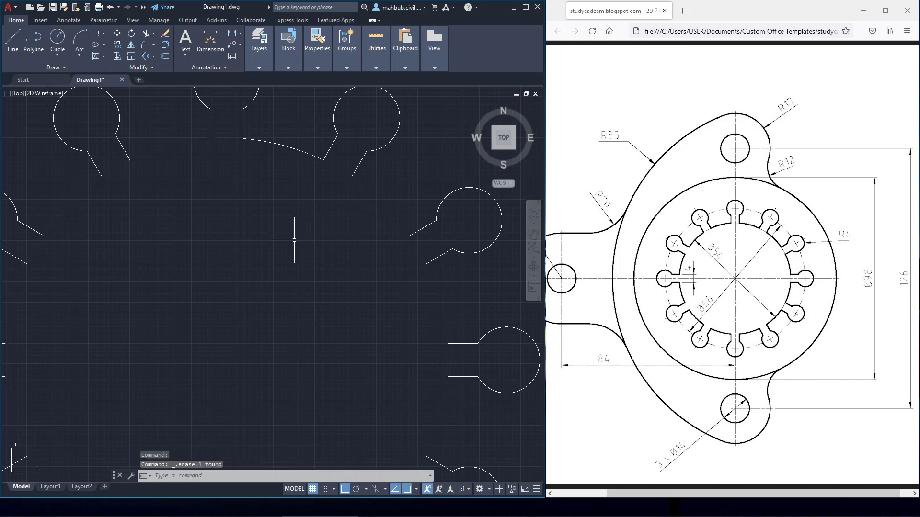
# Step: Polar array the remaining short bore arc around the bore centre with 12 items to link all the notches
pyautogui.scroll(-4, 302, 237)
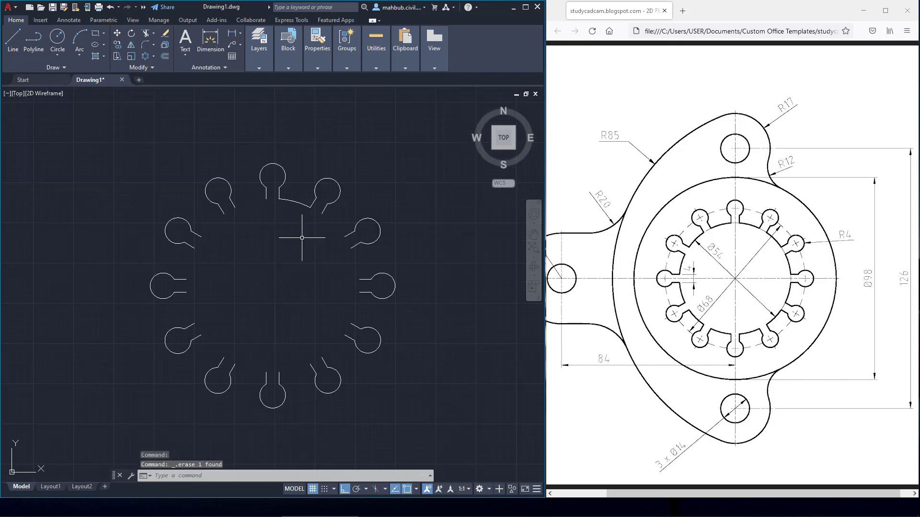
pyautogui.click(289, 201)
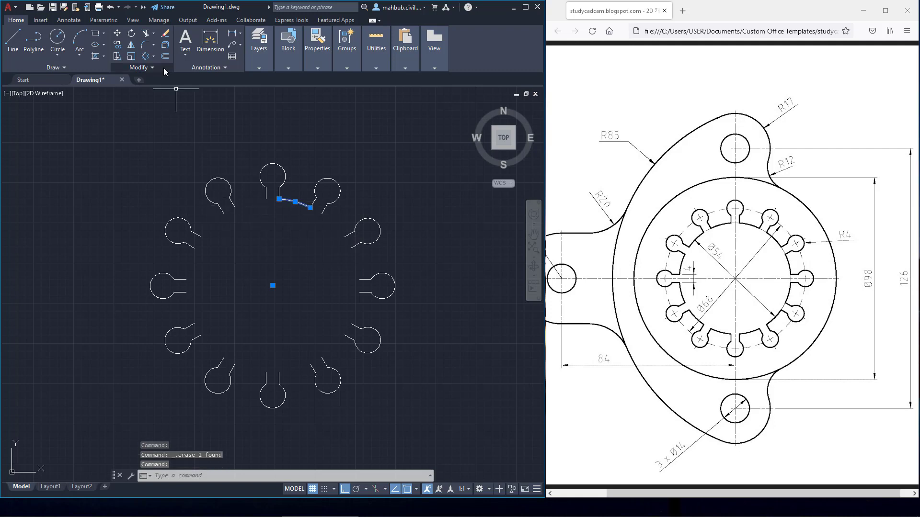
pyautogui.click(153, 56)
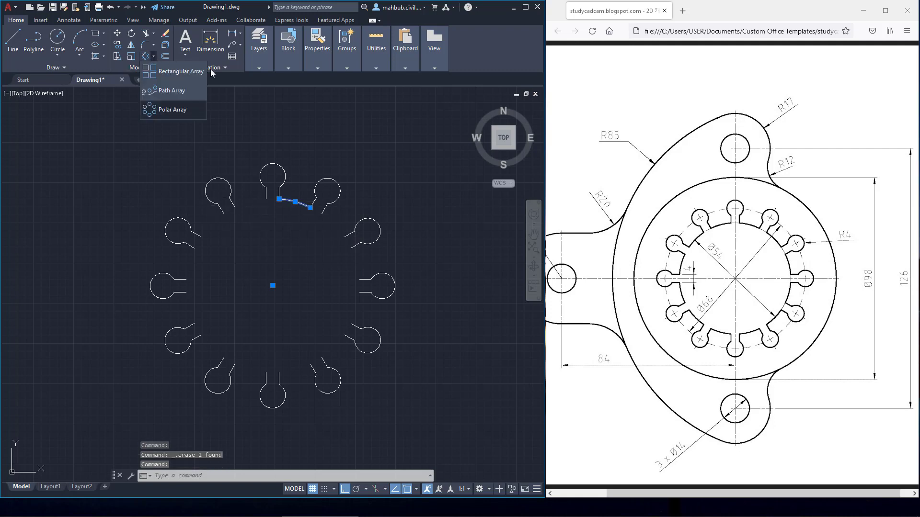
pyautogui.click(170, 109)
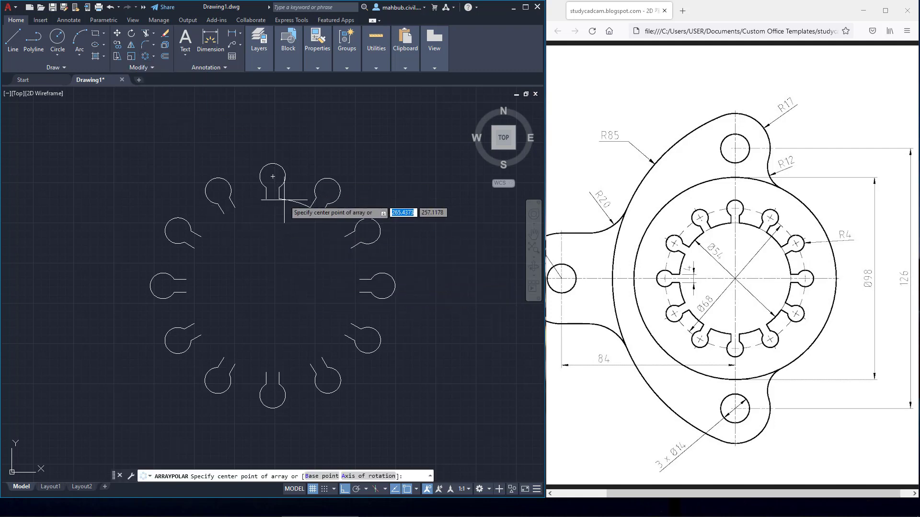
pyautogui.click(272, 286)
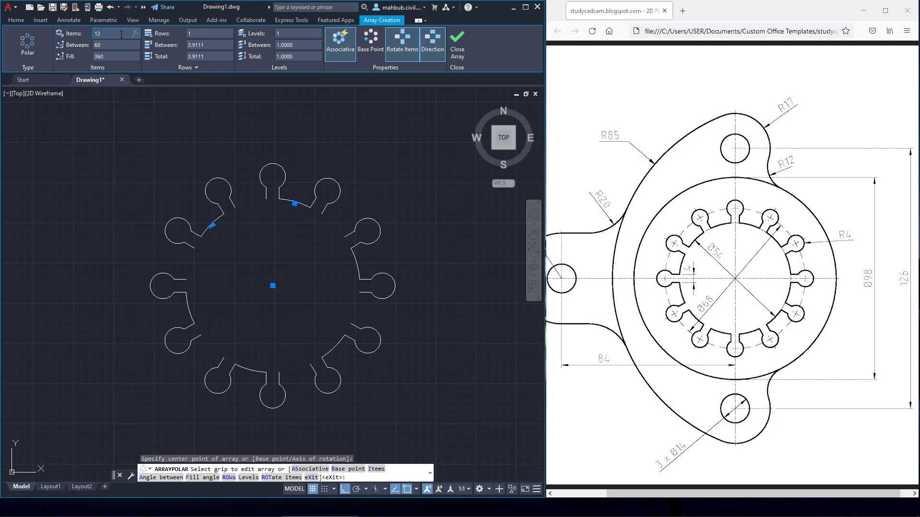
pyautogui.click(121, 34)
pyautogui.write('12')
pyautogui.press('Return')
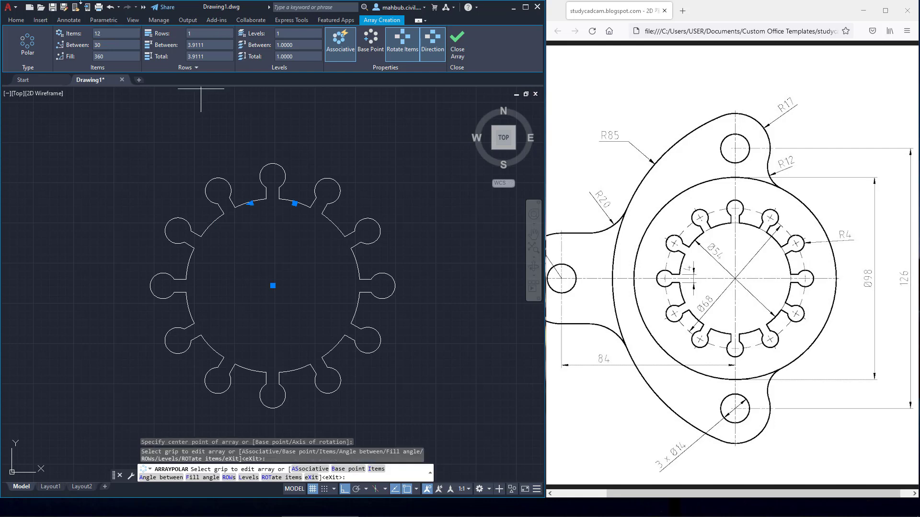
pyautogui.press('Escape')
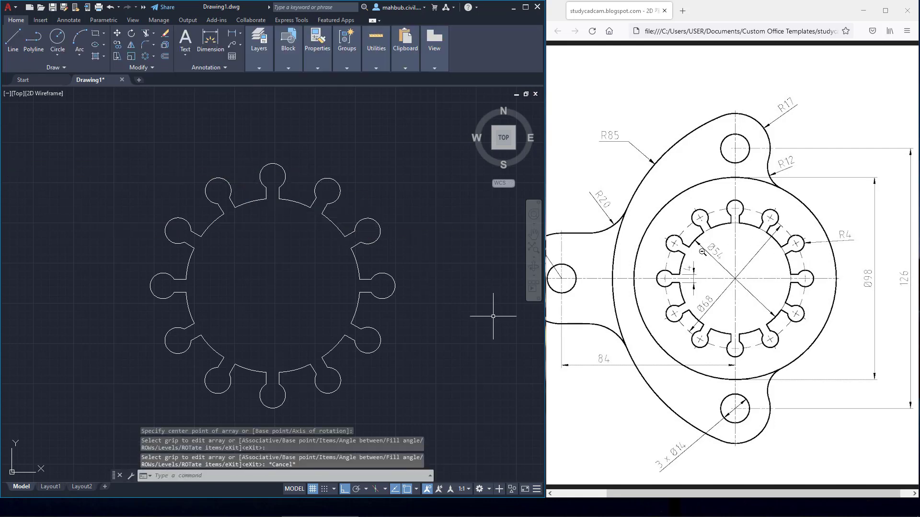
# Step: Draw a 98-diameter circle centred on the notched bore
pyautogui.scroll(-2, 359, 308)
pyautogui.scroll(2, 361, 322)
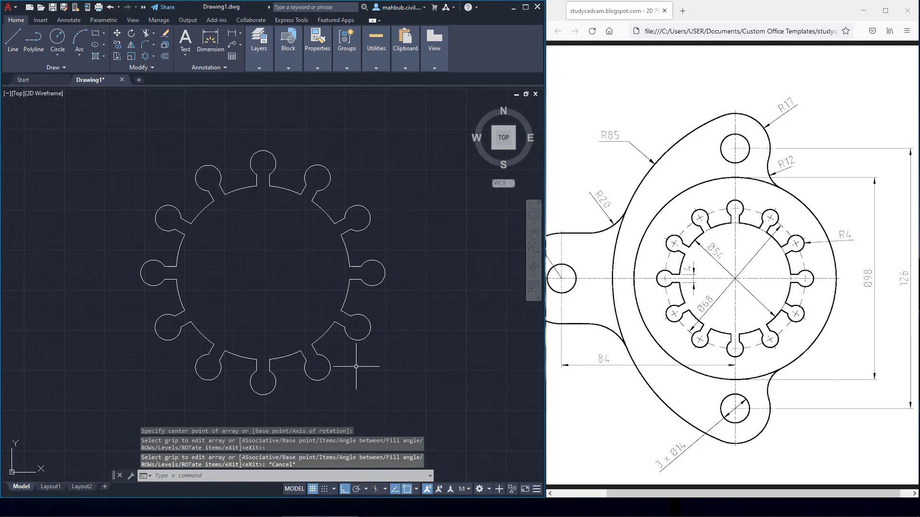
pyautogui.scroll(-2, 381, 316)
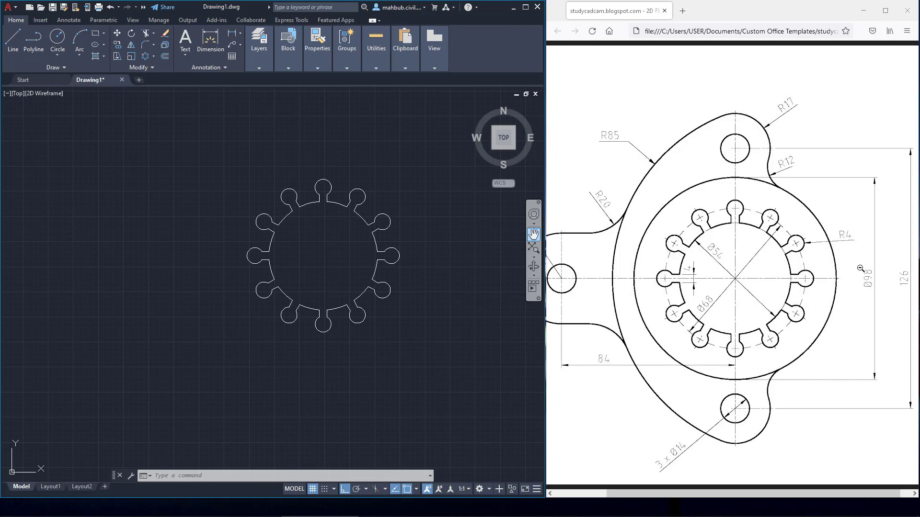
pyautogui.click(57, 55)
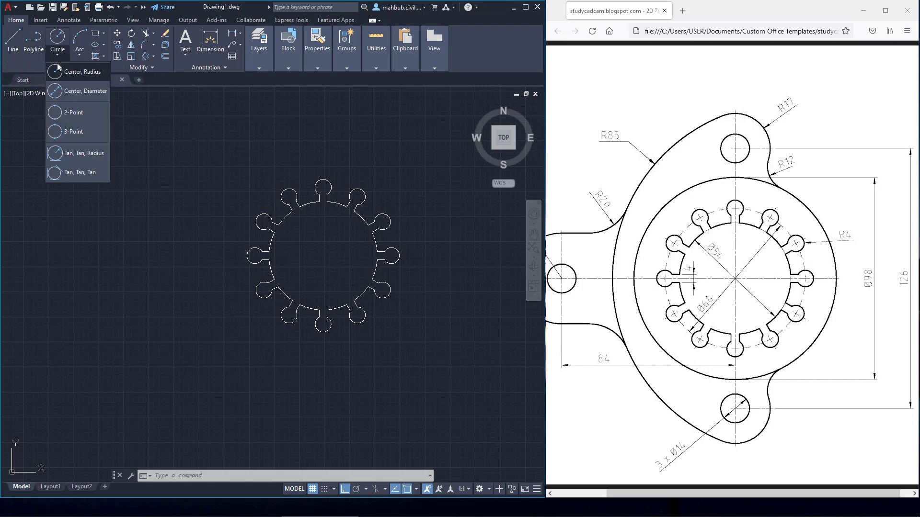
pyautogui.click(77, 91)
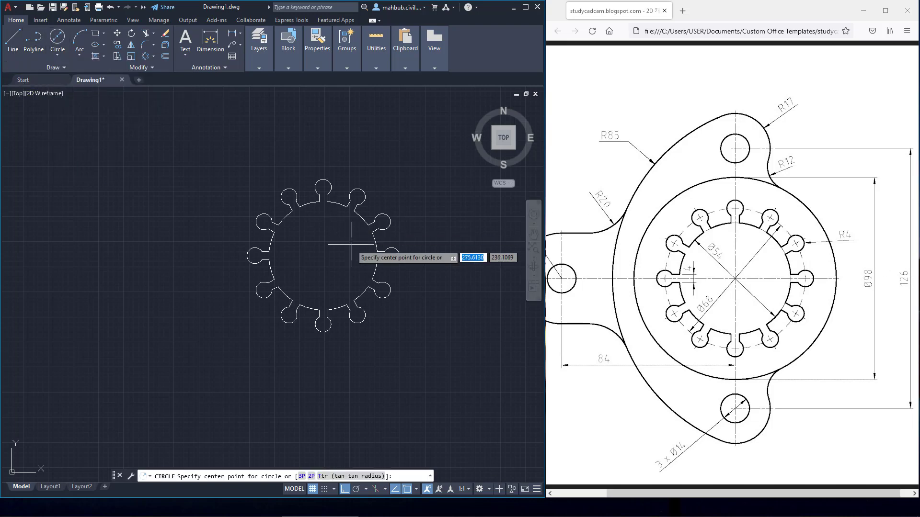
pyautogui.click(323, 256)
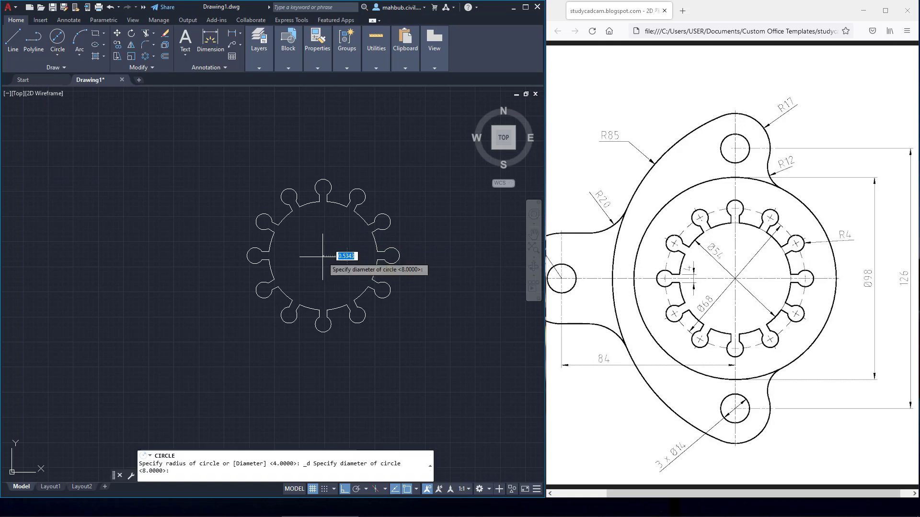
pyautogui.write('9')
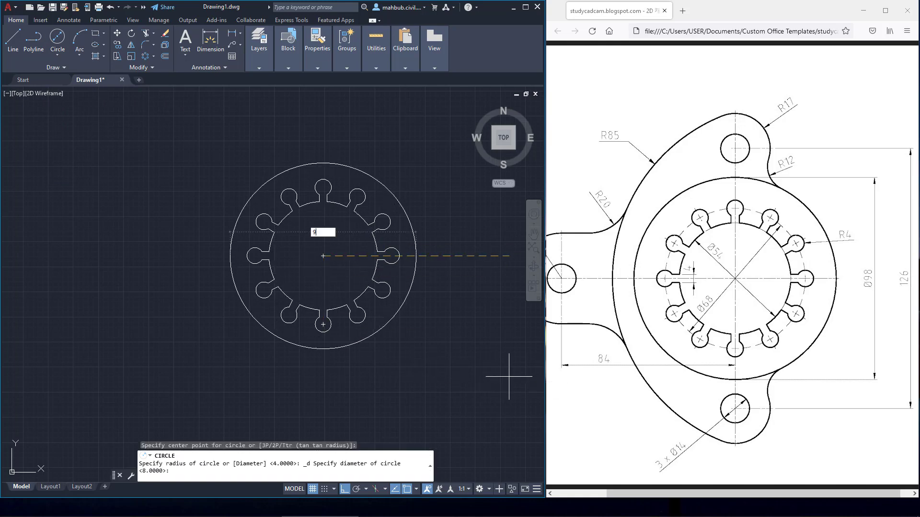
pyautogui.write('8')
pyautogui.press('Return')
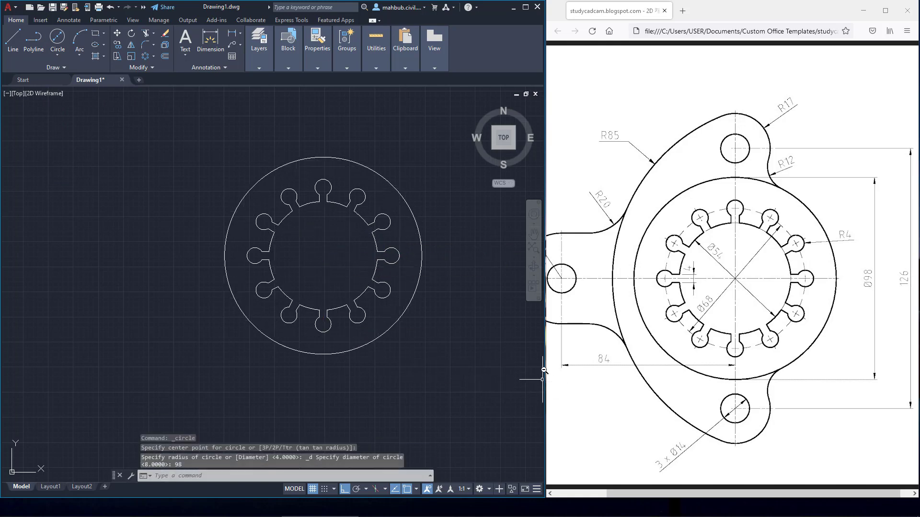
# Step: Draw a 14-diameter circle centred 63 directly above the bore centre
pyautogui.moveTo(387, 289); pyautogui.dragTo(381, 290, button='middle')
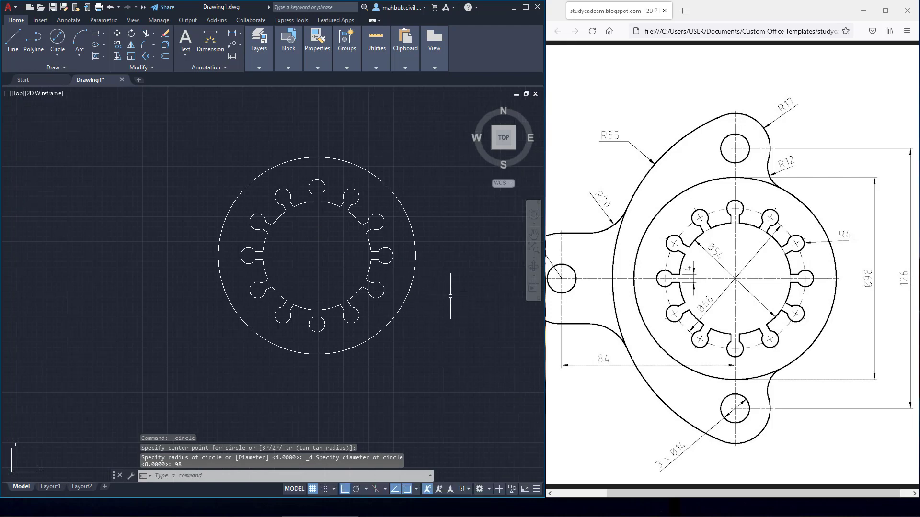
pyautogui.moveTo(441, 289); pyautogui.dragTo(416, 295, button='middle')
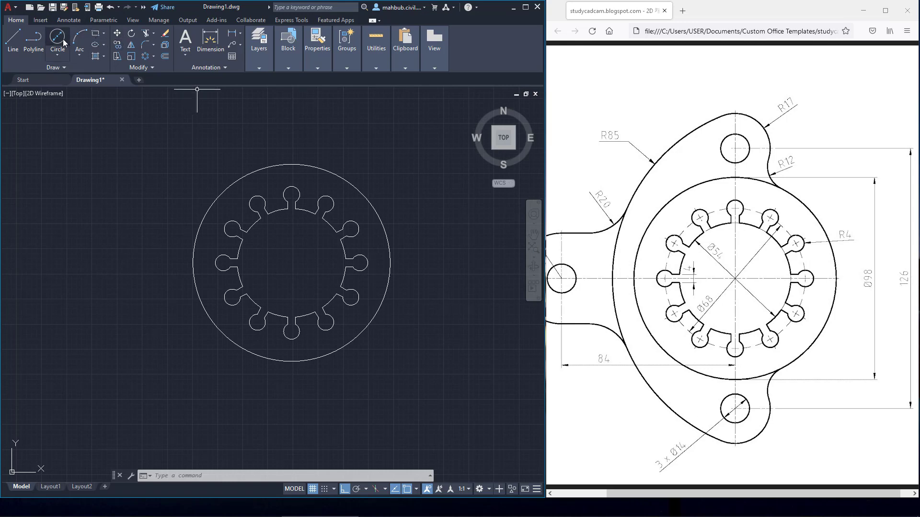
pyautogui.click(58, 53)
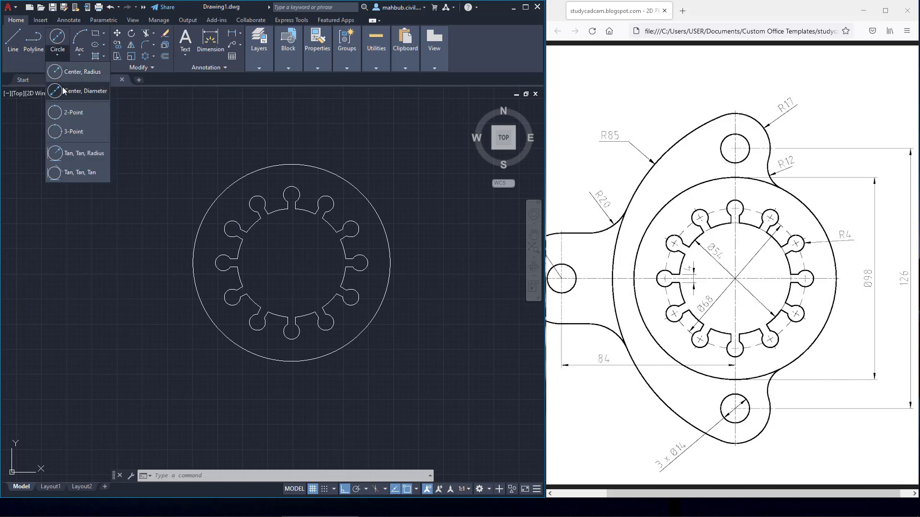
pyautogui.click(63, 91)
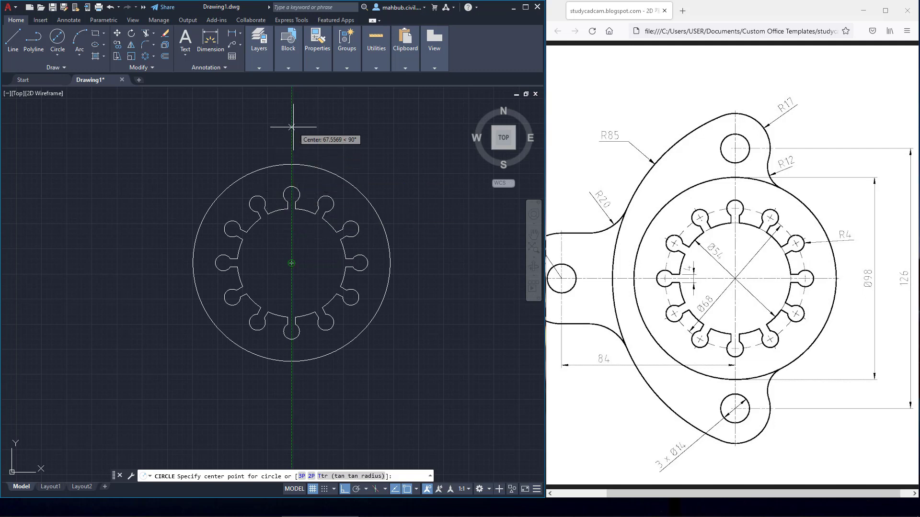
pyautogui.write('63')
pyautogui.press('Return')
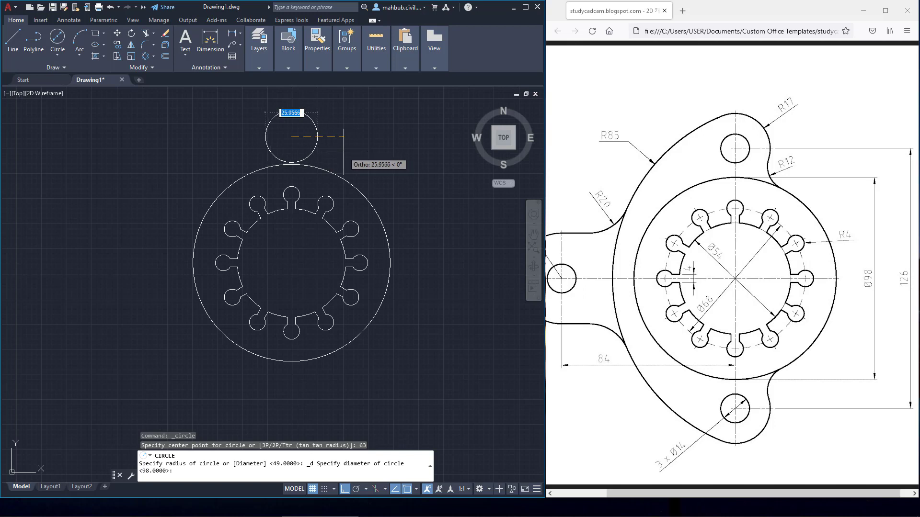
pyautogui.write('1')
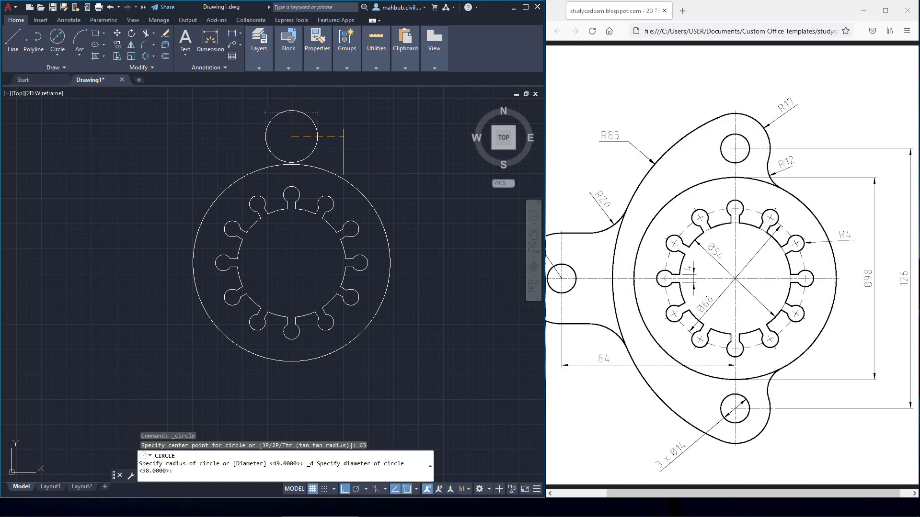
pyautogui.write('4')
pyautogui.press('Return')
# Step: Draw a 17-radius circle concentric with the 14-diameter hole above the flange
pyautogui.scroll(2, 327, 143)
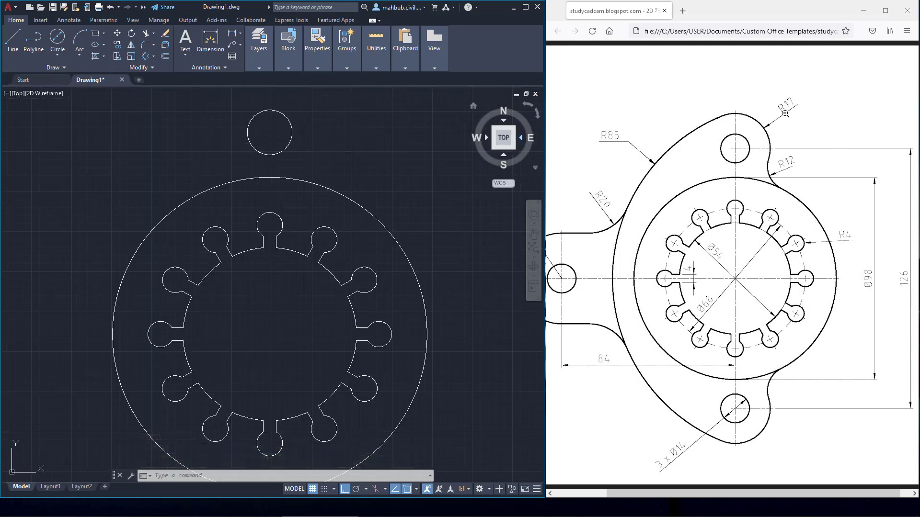
pyautogui.click(58, 55)
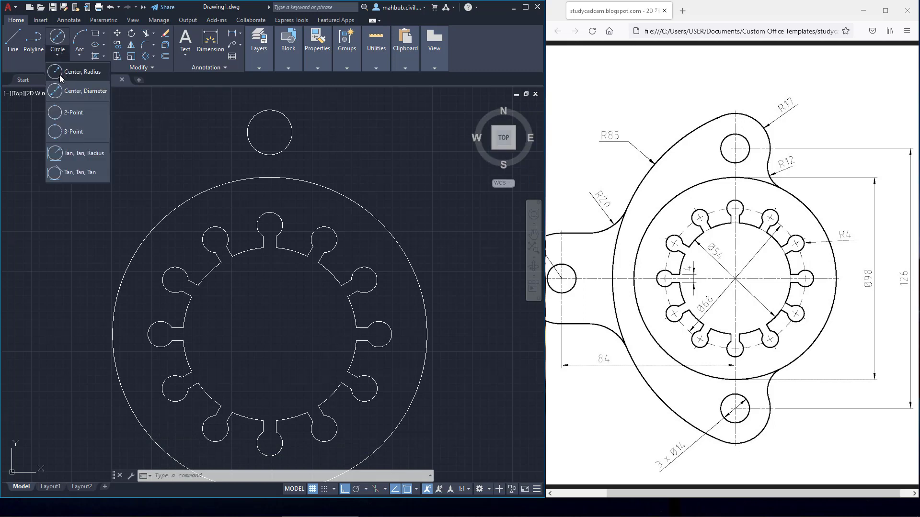
pyautogui.click(59, 73)
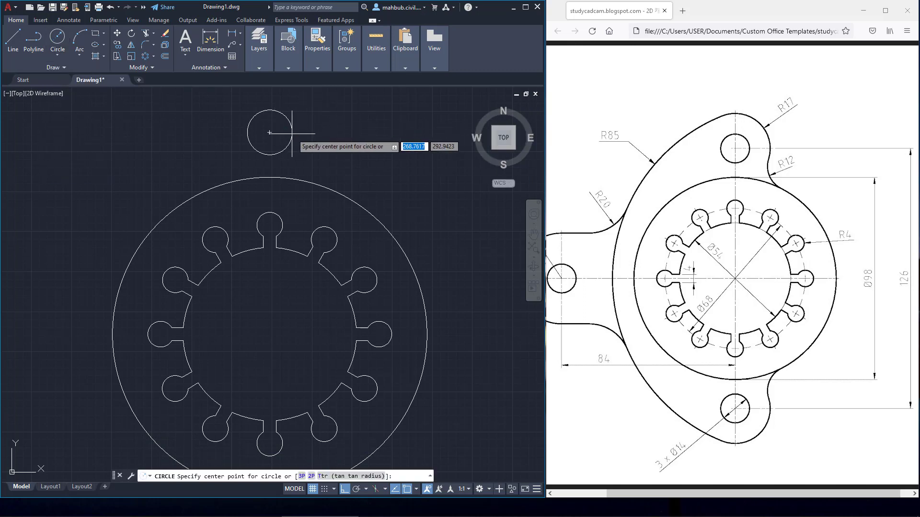
pyautogui.click(270, 132)
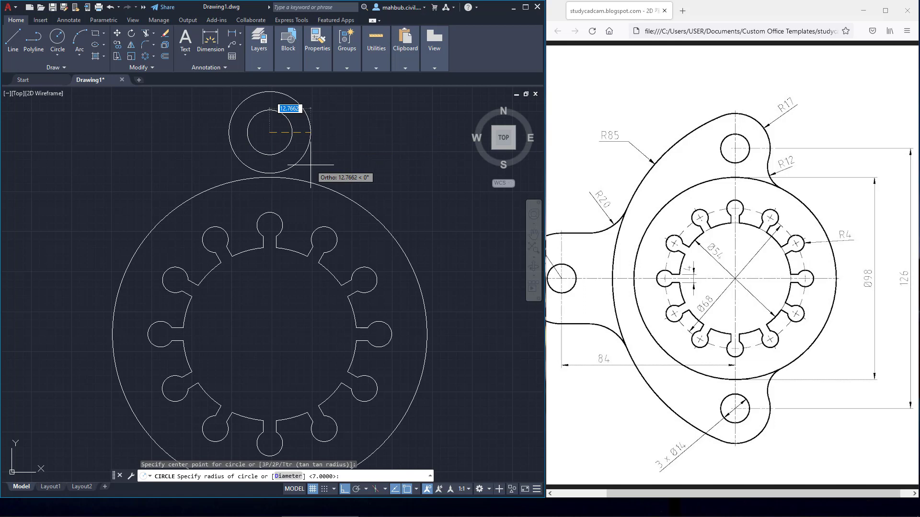
pyautogui.write('17')
pyautogui.press('Return')
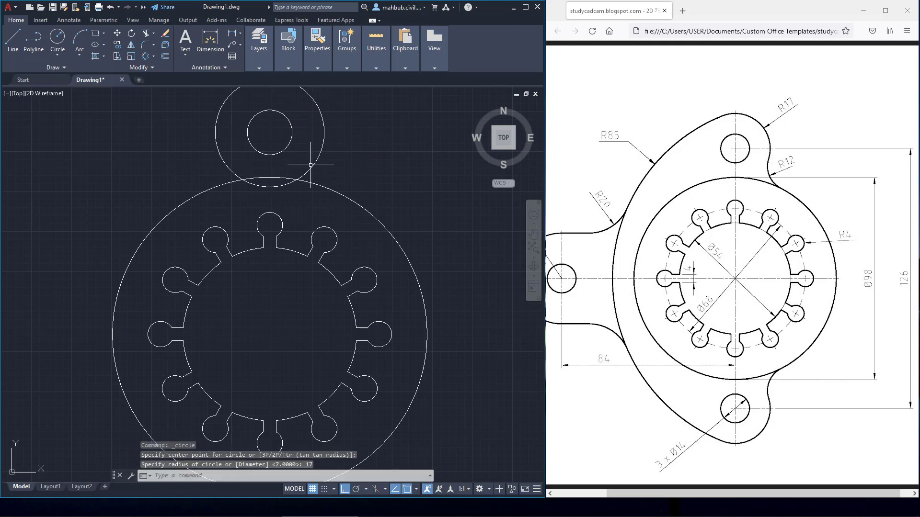
# Step: Copy the upper hole and its 17-radius circle 126 straight down, using their shared centre as base point
pyautogui.scroll(-2, 310, 164)
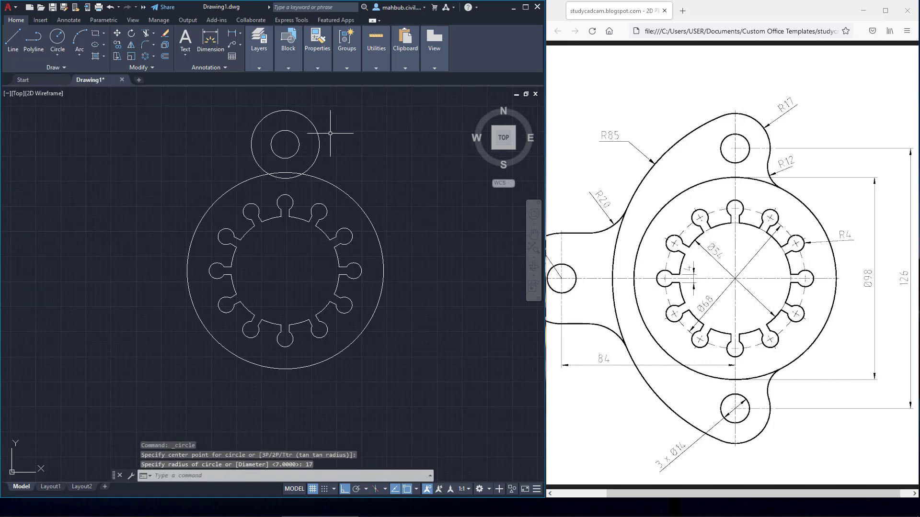
pyautogui.click(338, 108)
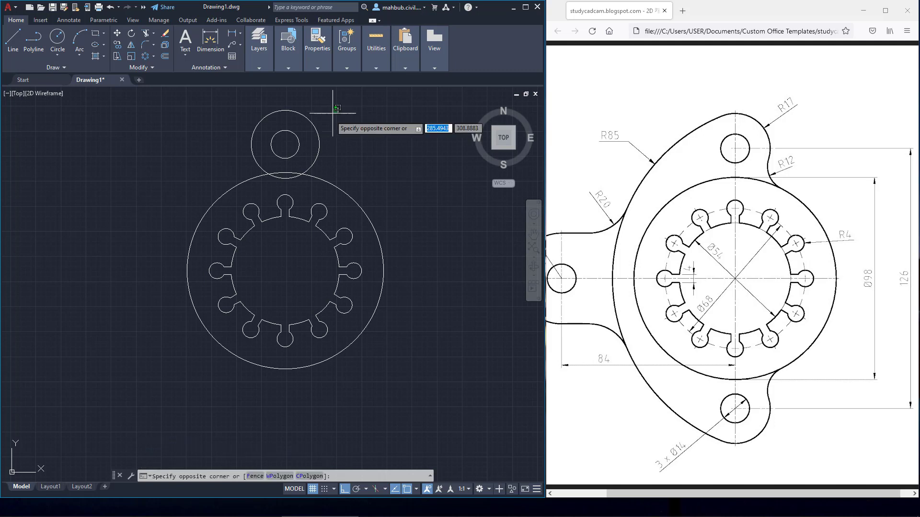
pyautogui.click(266, 141)
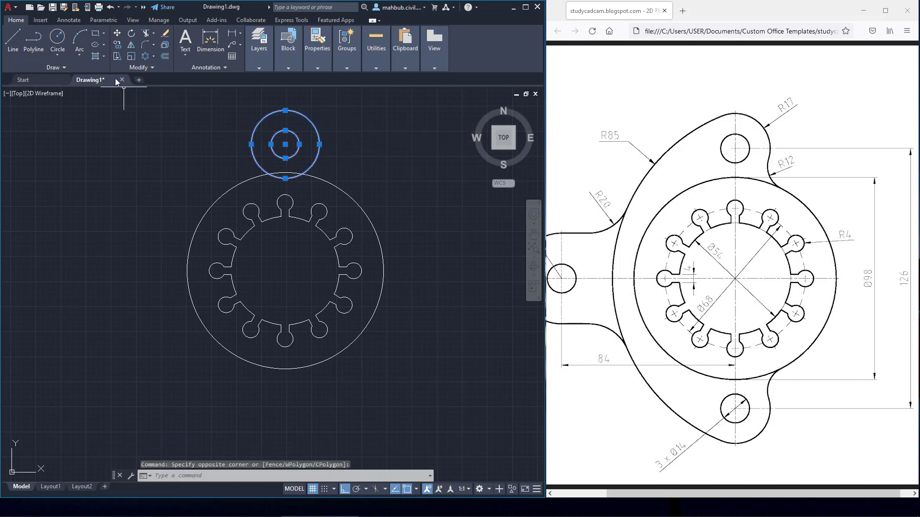
pyautogui.click(117, 44)
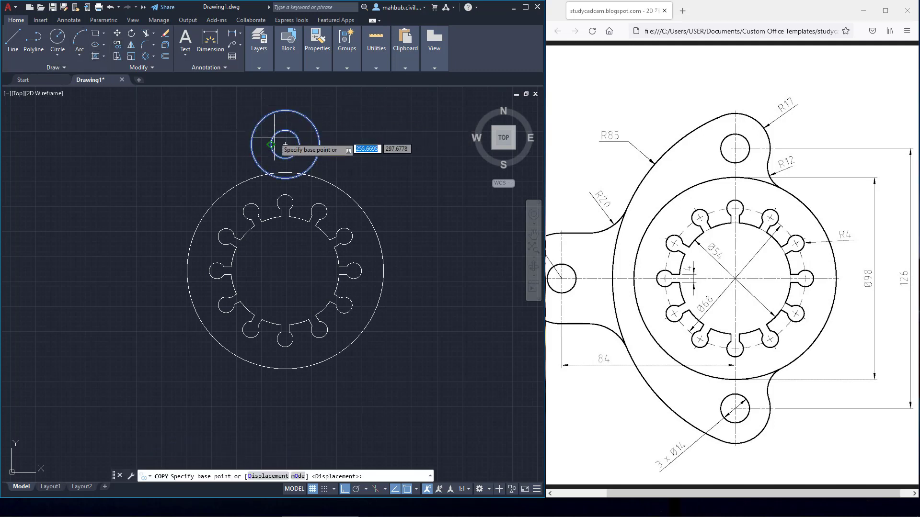
pyautogui.click(285, 144)
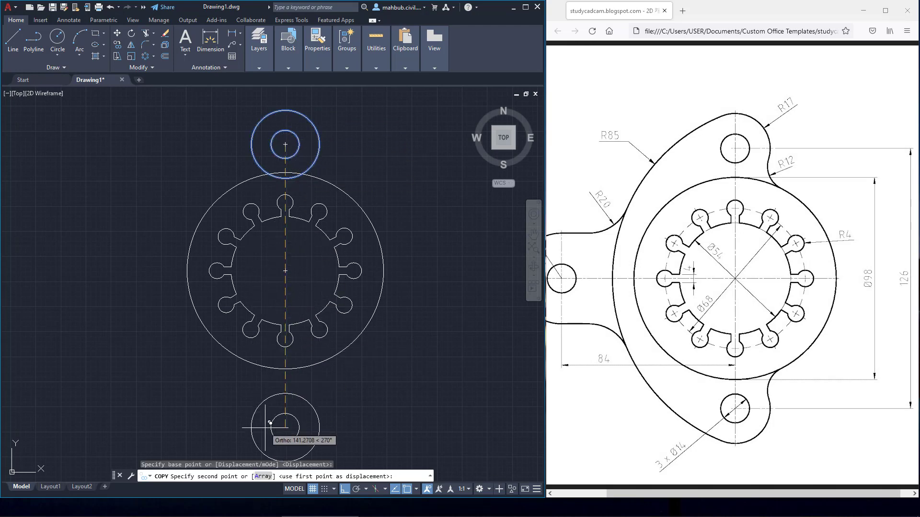
pyautogui.write('126')
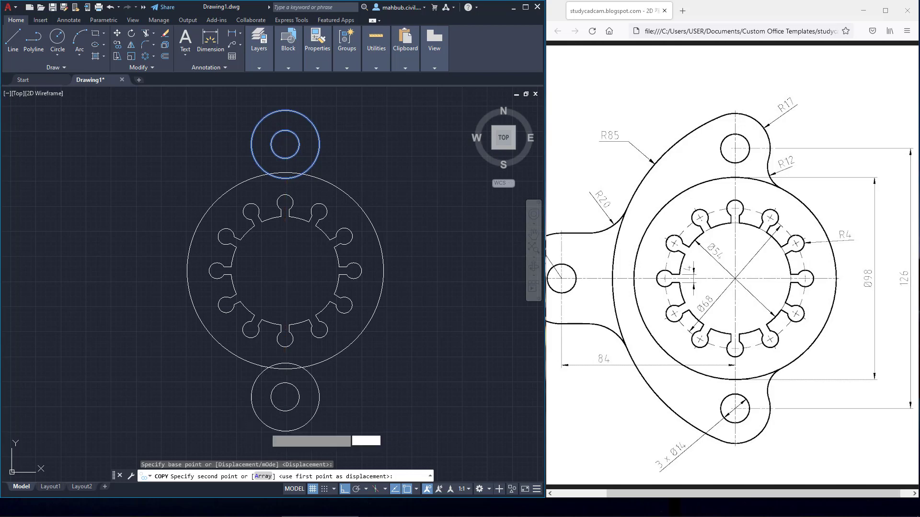
pyautogui.press('Return')
pyautogui.rightClick(359, 377)
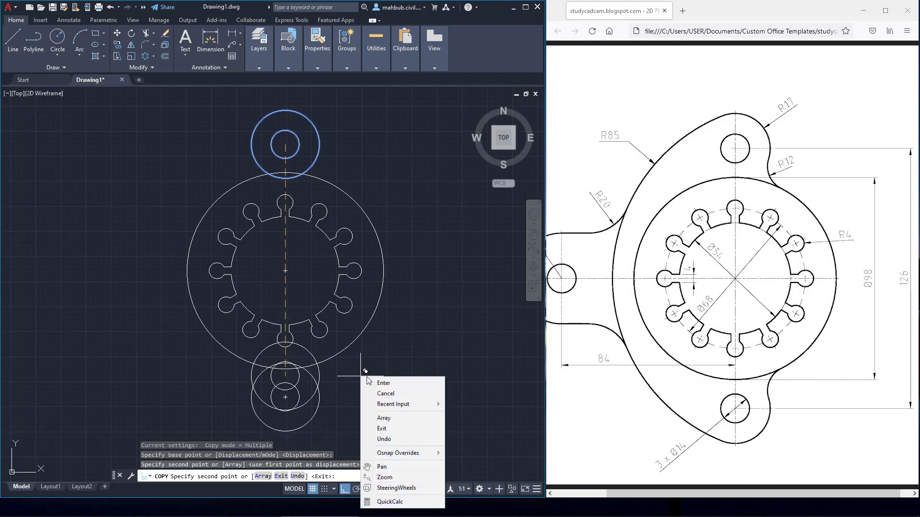
pyautogui.click(371, 382)
# Step: Fillet the lower 17-radius circle to the 98-diameter circle on the right side with radius 12, in Multiple mode
pyautogui.scroll(-2, 341, 366)
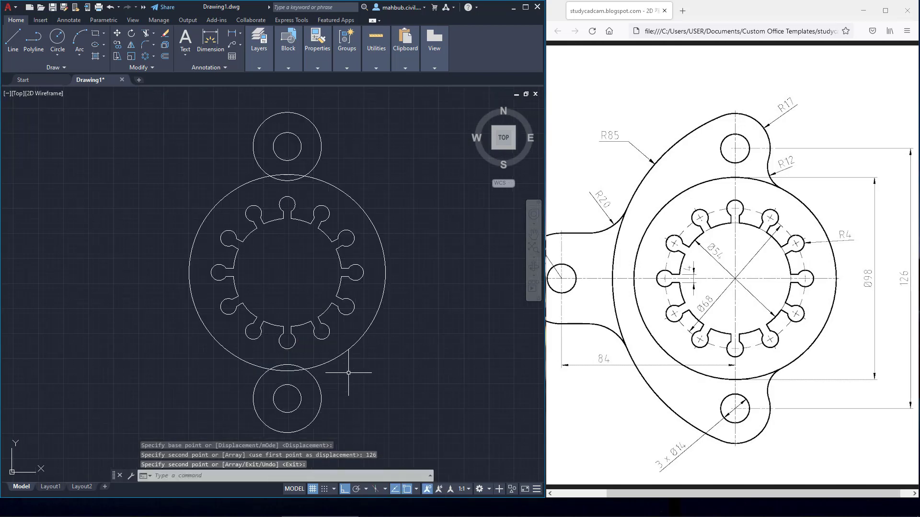
pyautogui.moveTo(375, 378); pyautogui.dragTo(404, 336, button='middle')
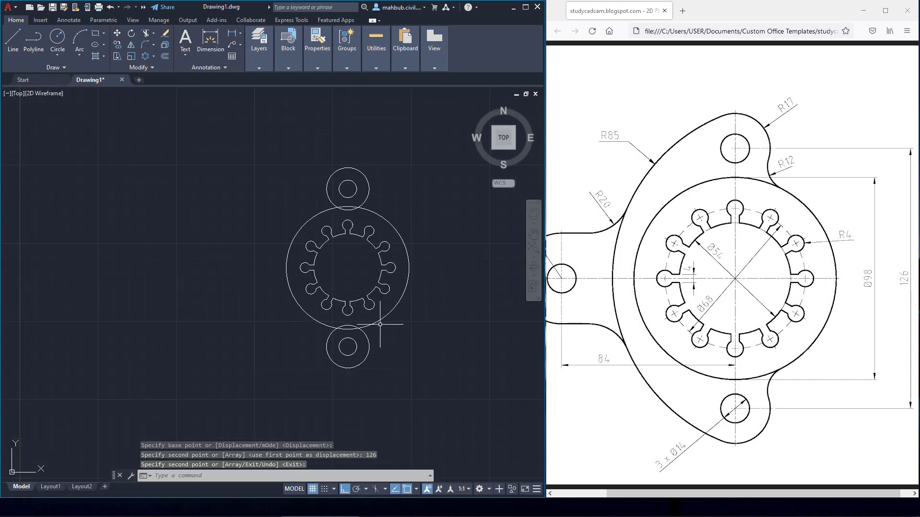
pyautogui.scroll(2, 392, 255)
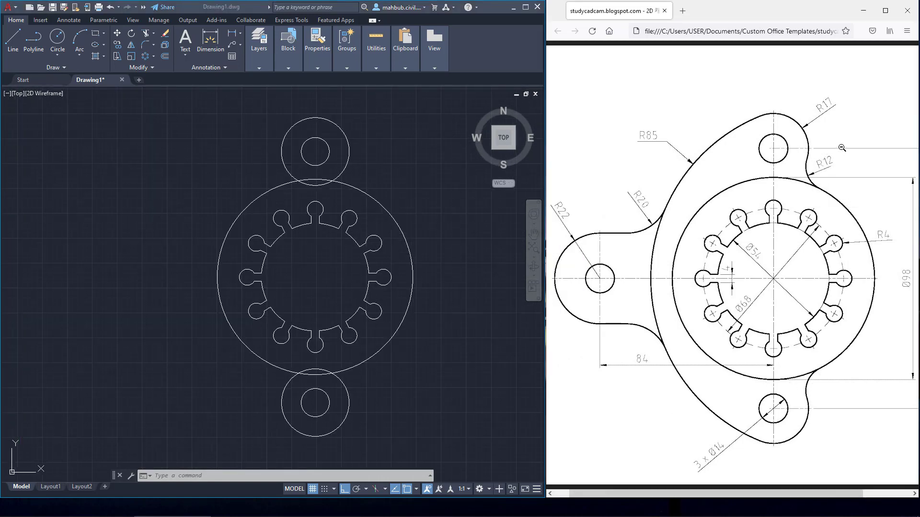
pyautogui.click(153, 44)
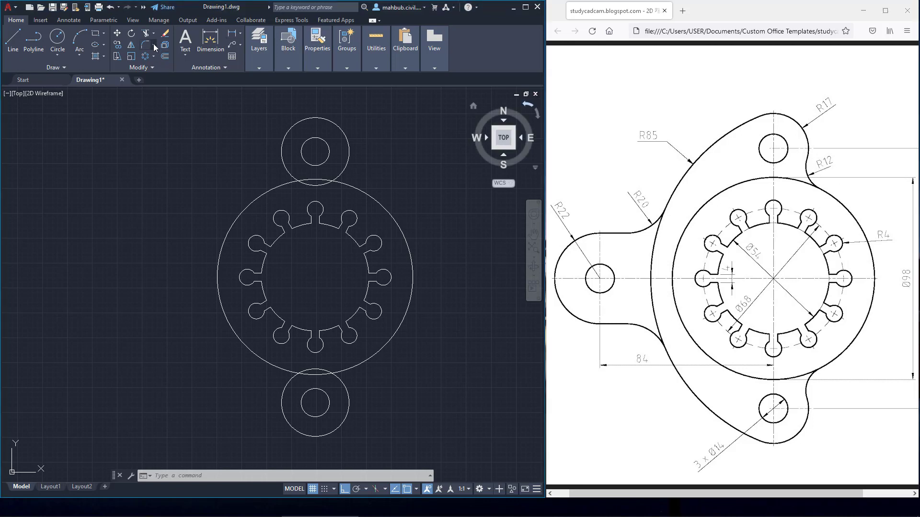
pyautogui.click(154, 45)
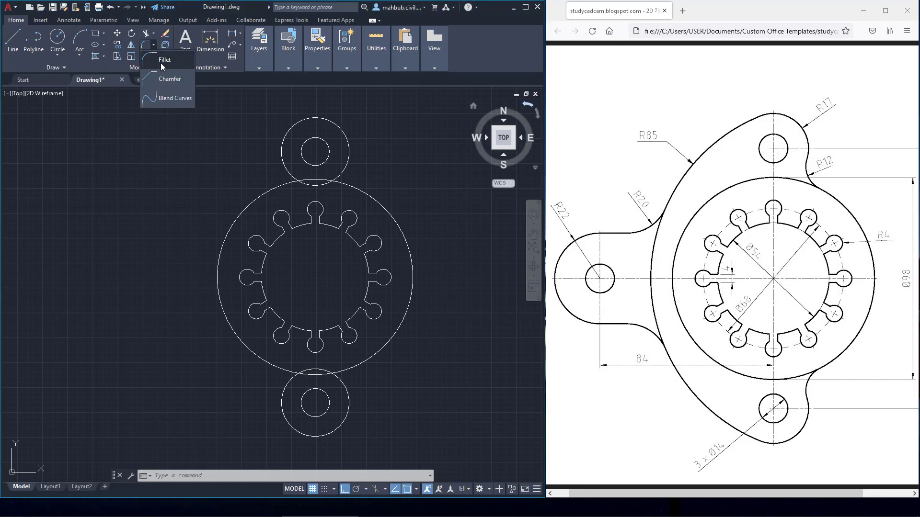
pyautogui.click(161, 63)
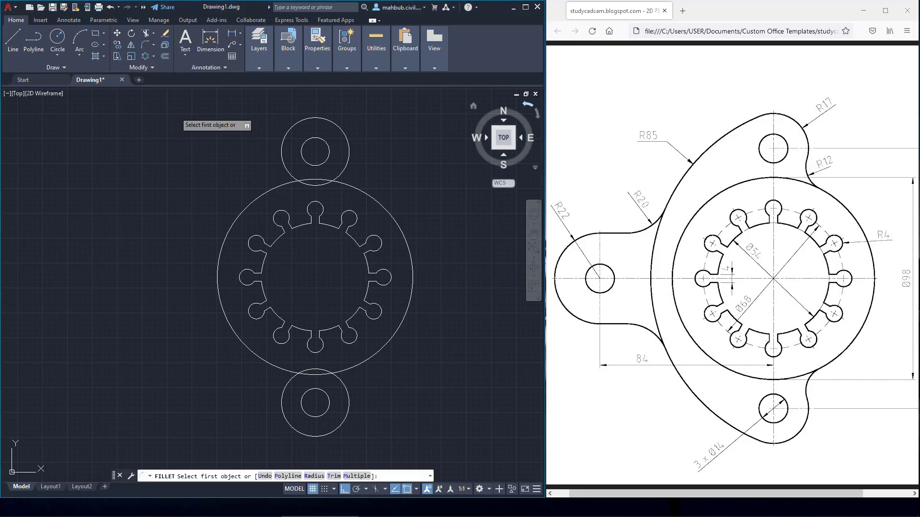
pyautogui.click(312, 475)
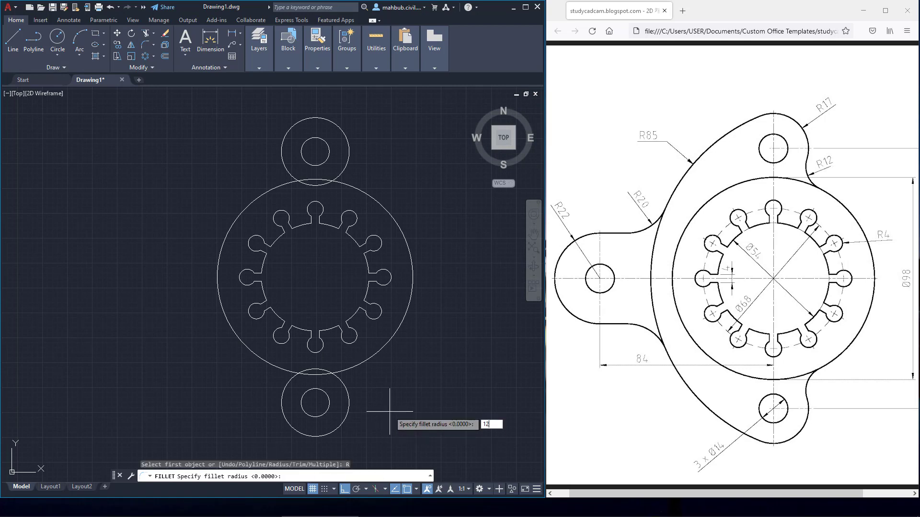
pyautogui.write('12')
pyautogui.press('Return')
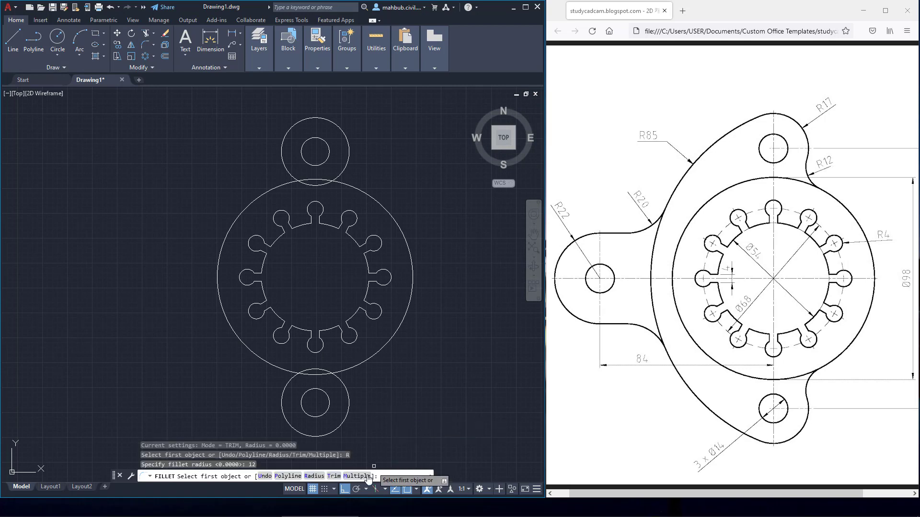
pyautogui.click(356, 477)
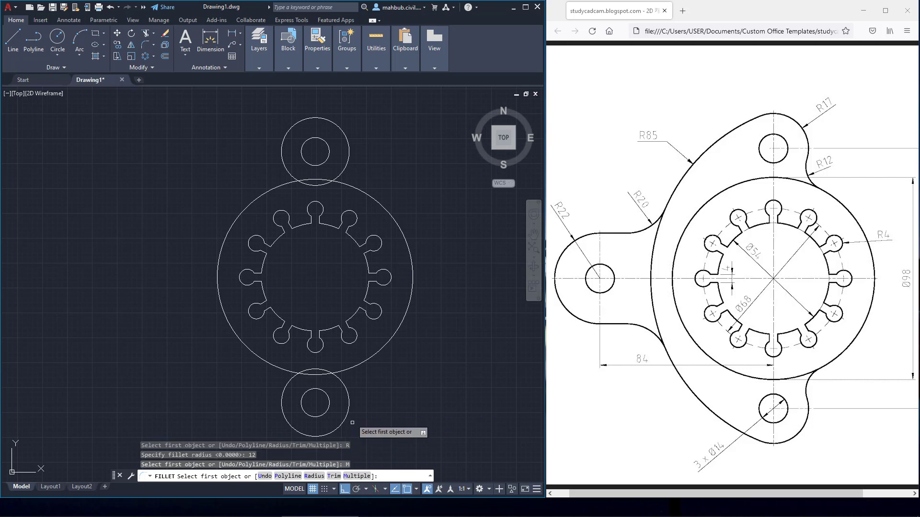
pyautogui.click(345, 392)
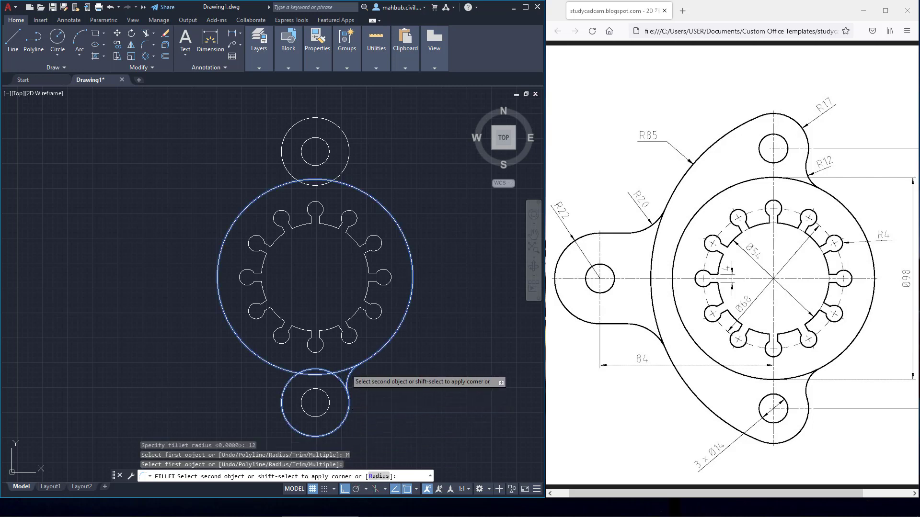
pyautogui.click(343, 369)
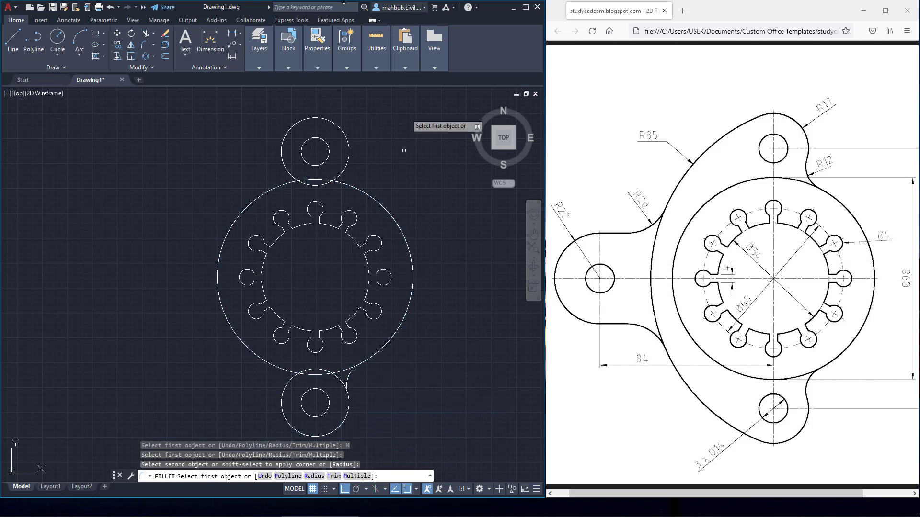
# Step: Add the same radius 12 fillet on the right side between the 98-diameter circle and the upper 17-radius circle
pyautogui.click(353, 188)
pyautogui.click(343, 170)
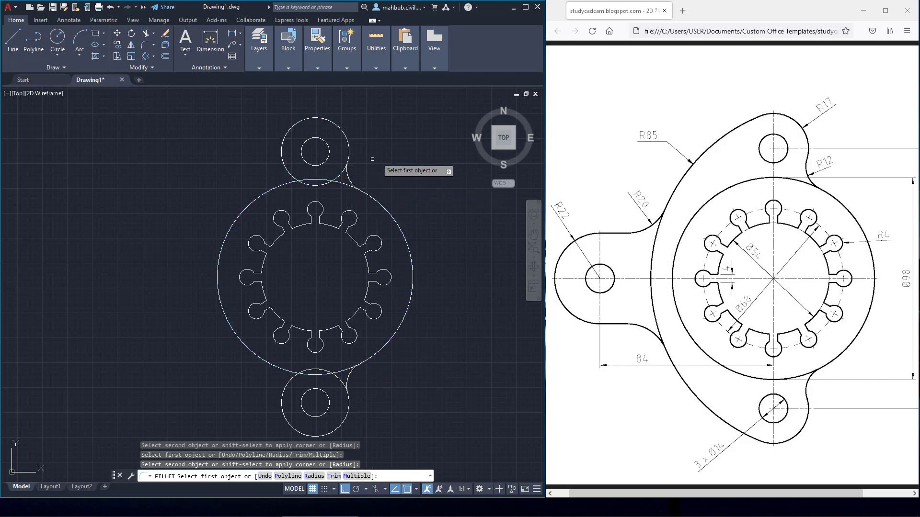
pyautogui.rightClick(408, 152)
pyautogui.click(408, 152)
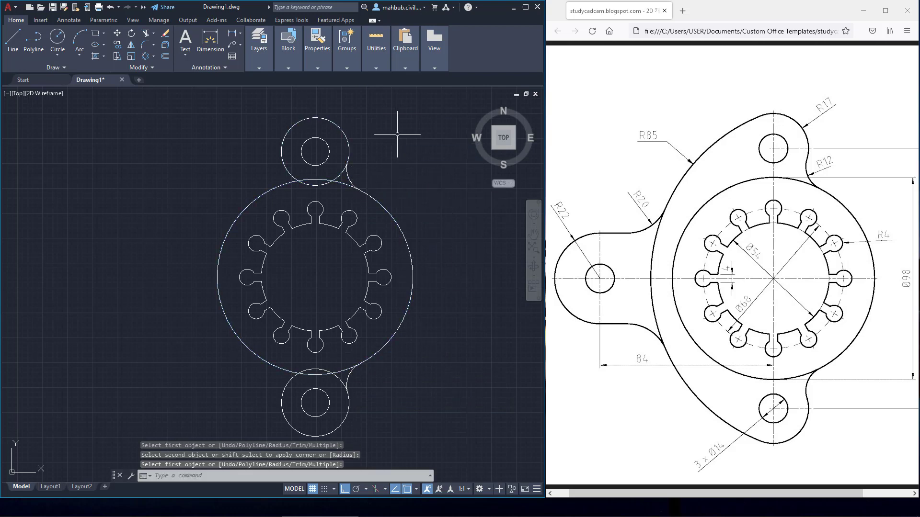
# Step: Draw an 85-radius Tan, Tan, Radius circle tangent to the outer left sides of the lower and upper 17-radius circles
pyautogui.scroll(-2, 417, 163)
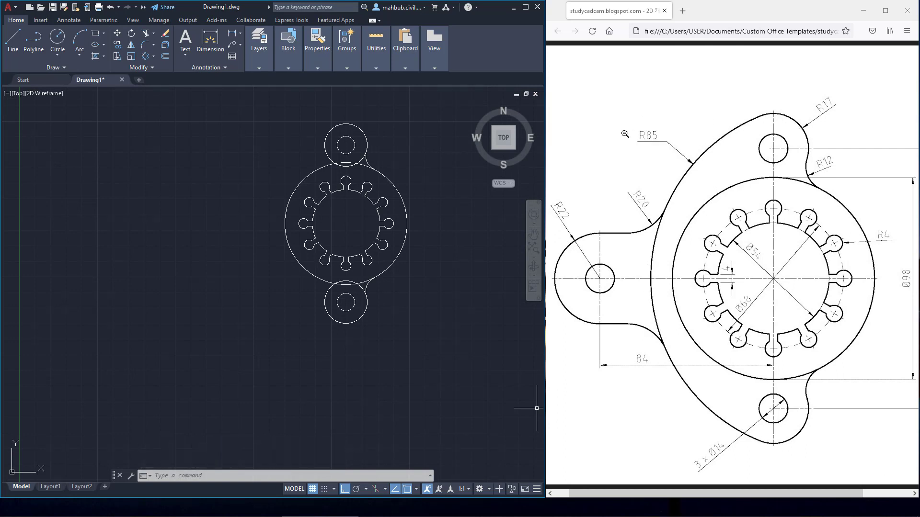
pyautogui.click(66, 48)
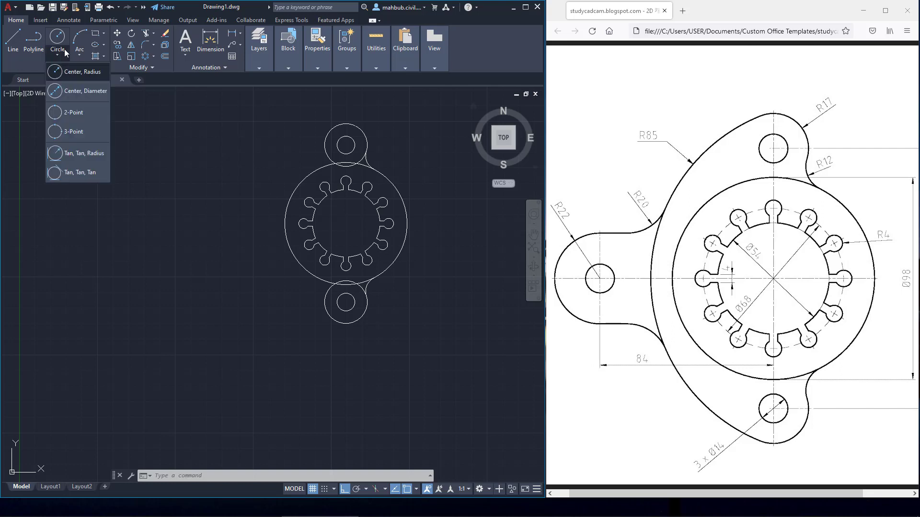
pyautogui.click(73, 152)
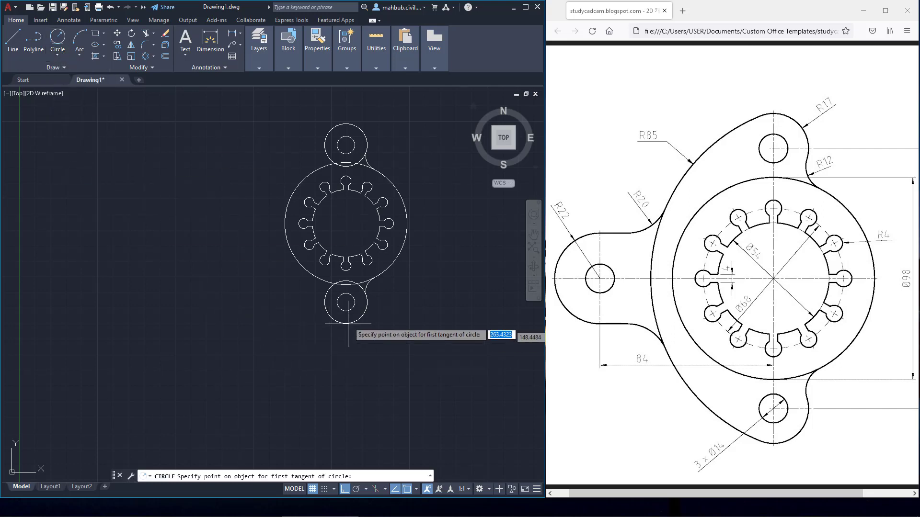
pyautogui.click(328, 314)
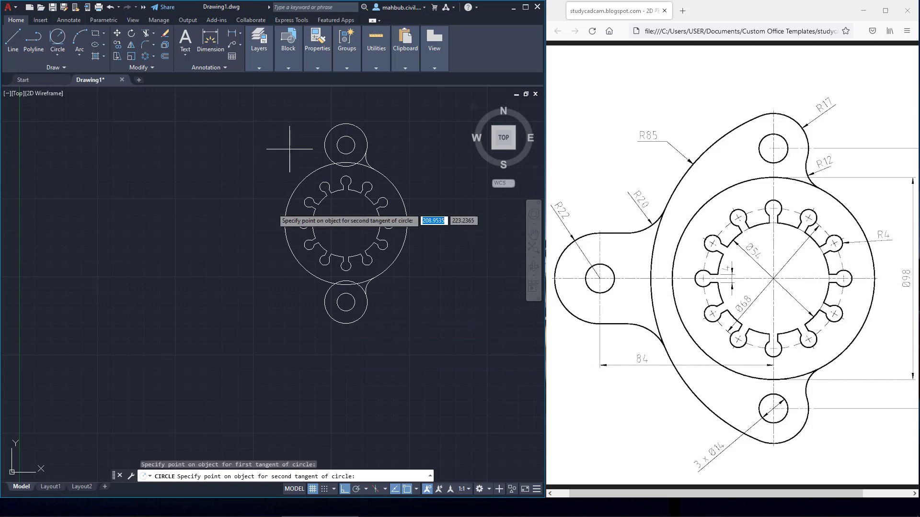
pyautogui.click(328, 128)
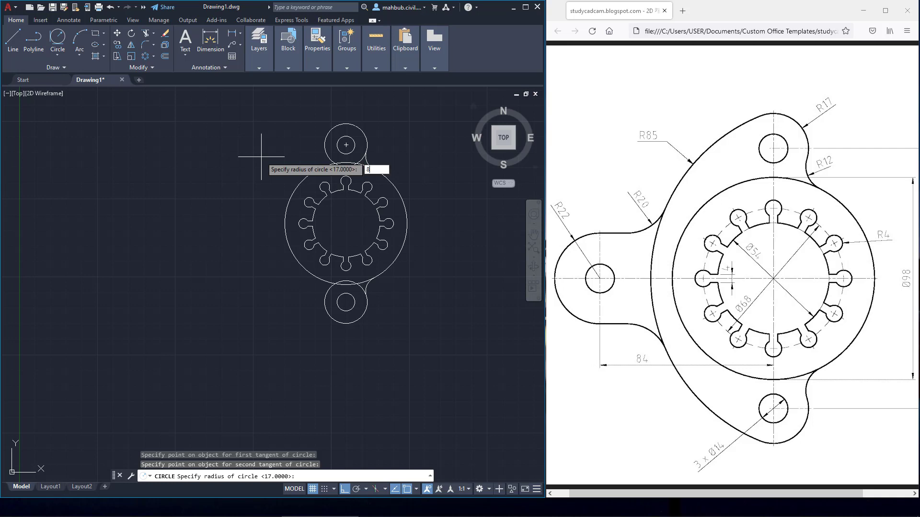
pyautogui.press('Return')
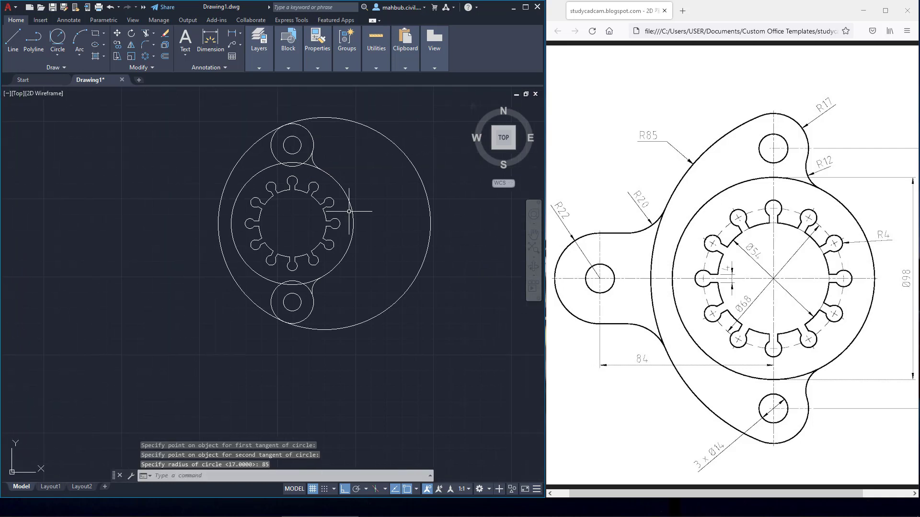
# Step: Trim away the right part of the 85-radius circle and the portions of both 17-radius circles lying inside the flange outline
pyautogui.click(146, 36)
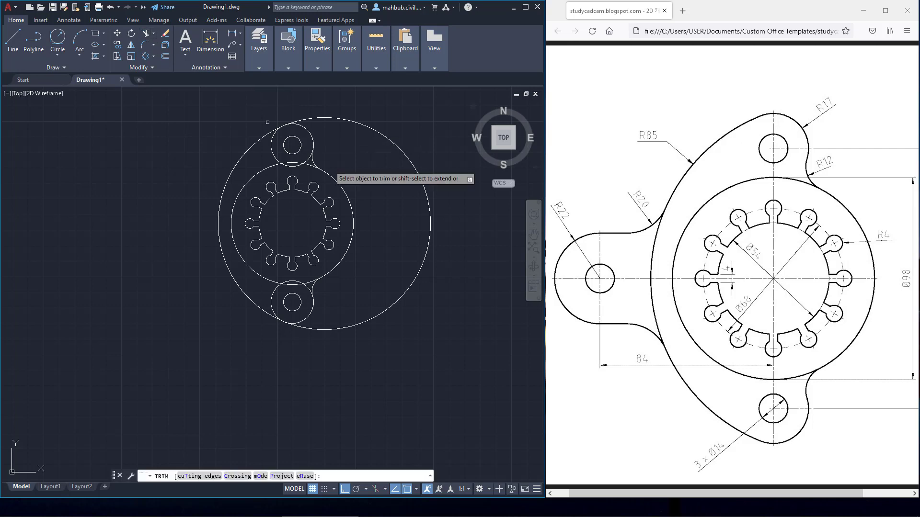
pyautogui.moveTo(339, 174); pyautogui.dragTo(390, 116)
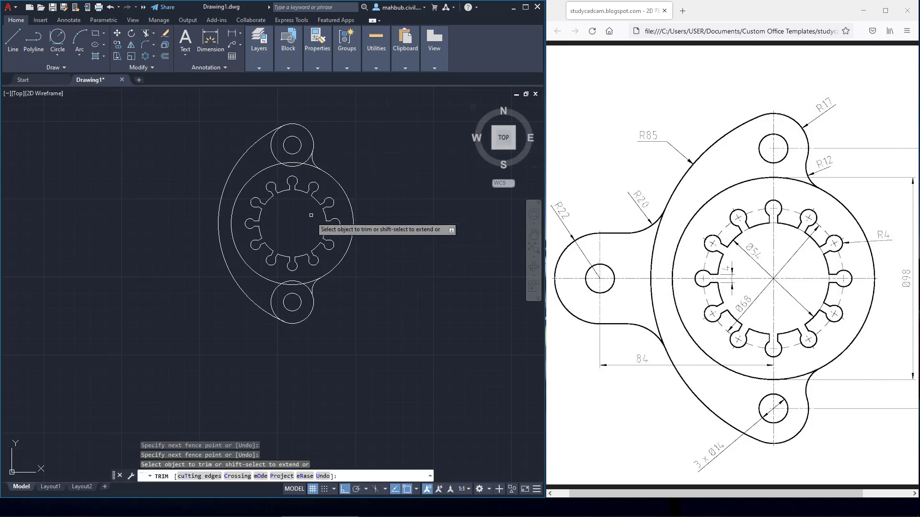
pyautogui.click(291, 281)
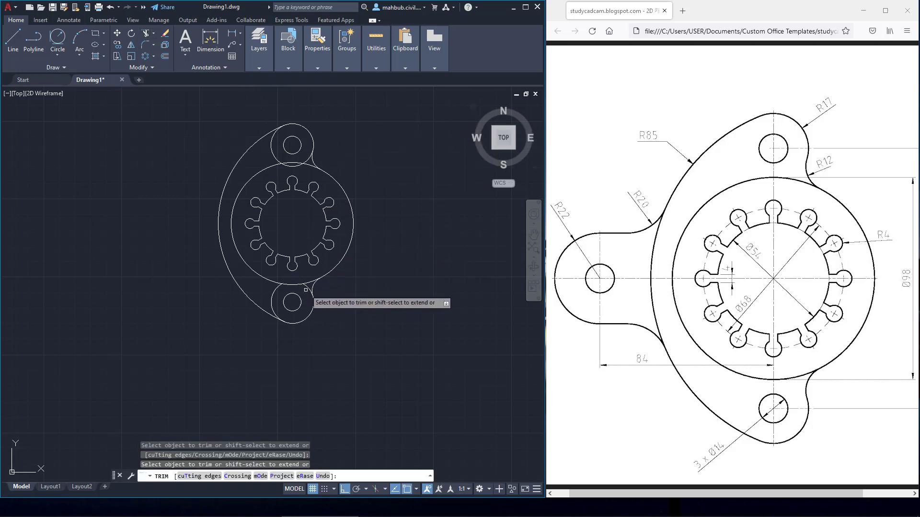
pyautogui.click(272, 294)
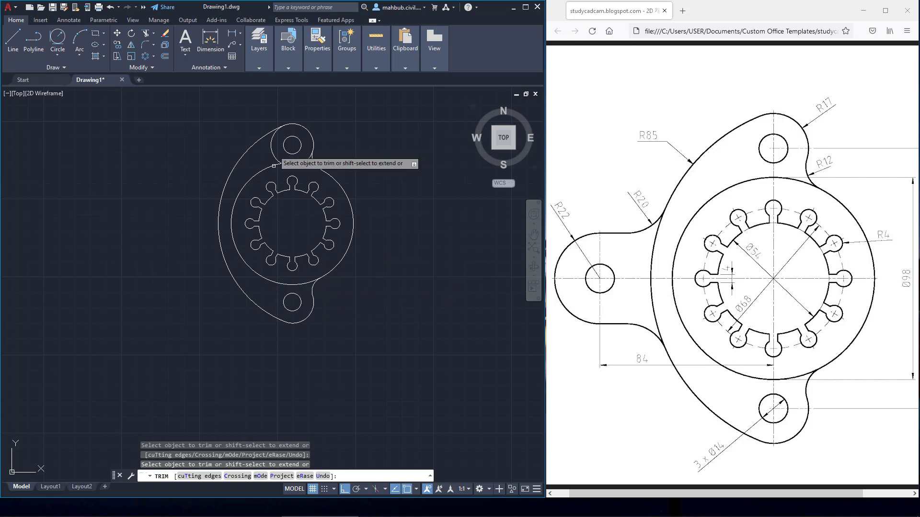
pyautogui.click(270, 151)
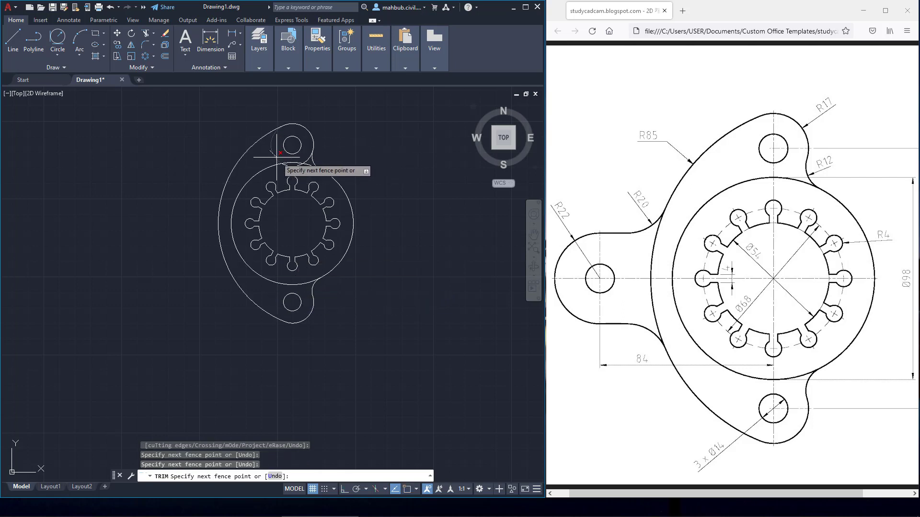
pyautogui.press('Return')
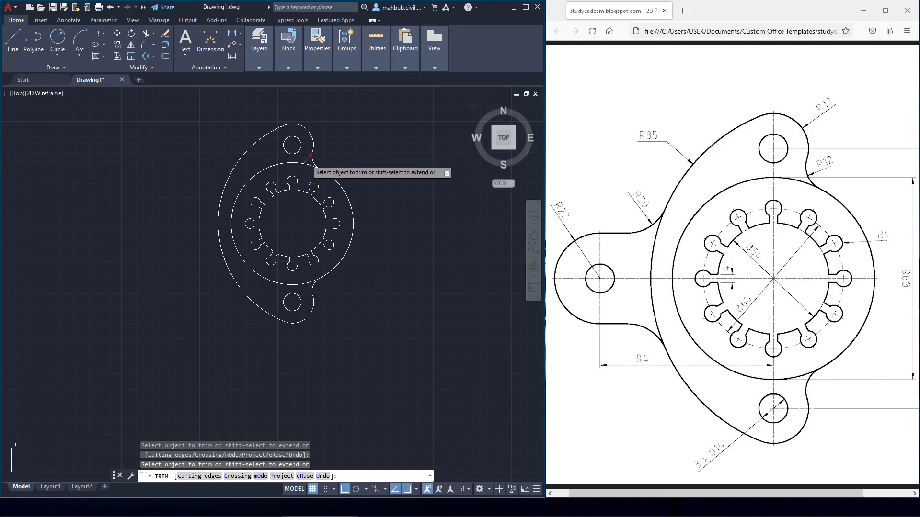
pyautogui.rightClick(338, 150)
pyautogui.click(350, 159)
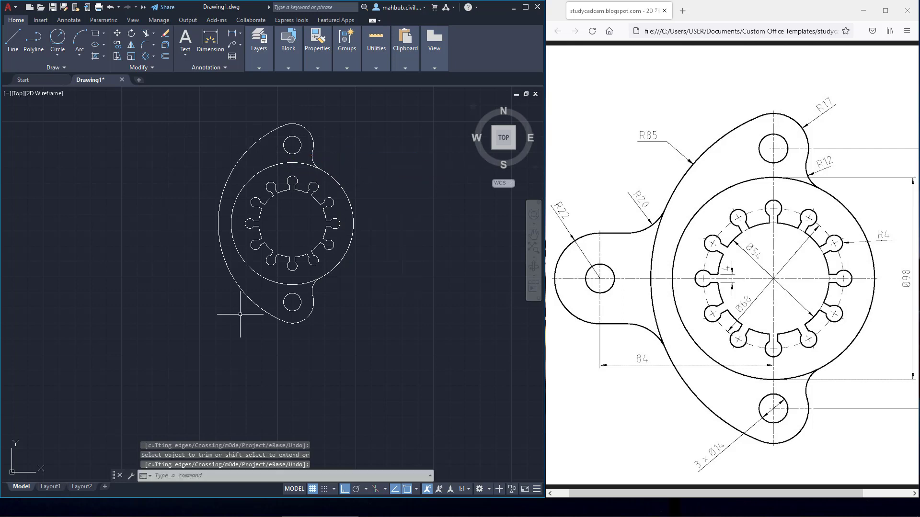
# Step: Draw a 14-diameter circle centred 84 horizontally to the left of the flange centre
pyautogui.scroll(-2, 165, 226)
pyautogui.scroll(4, 234, 219)
pyautogui.moveTo(234, 219)
pyautogui.mouseDown(button='middle')
pyautogui.moveTo(297, 244)
pyautogui.moveTo(297, 257)
pyautogui.mouseUp(button='middle')
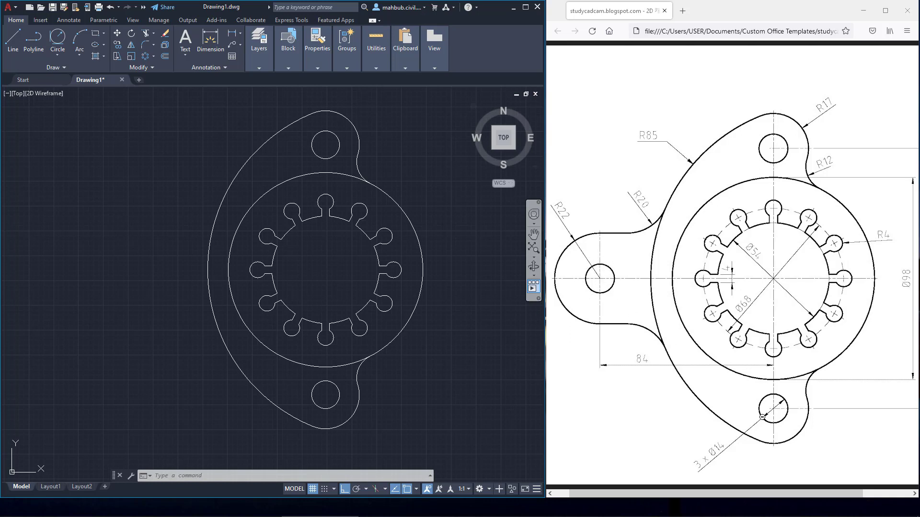
pyautogui.click(58, 54)
pyautogui.click(62, 87)
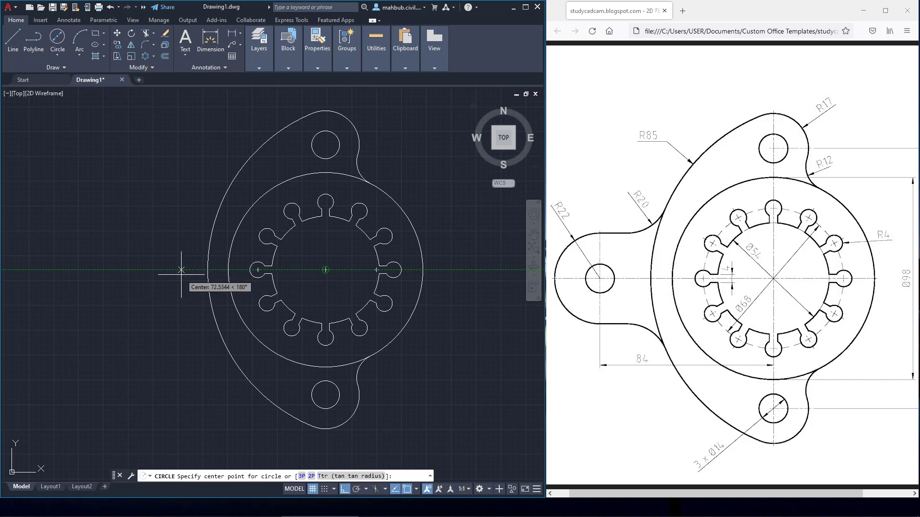
pyautogui.write('84')
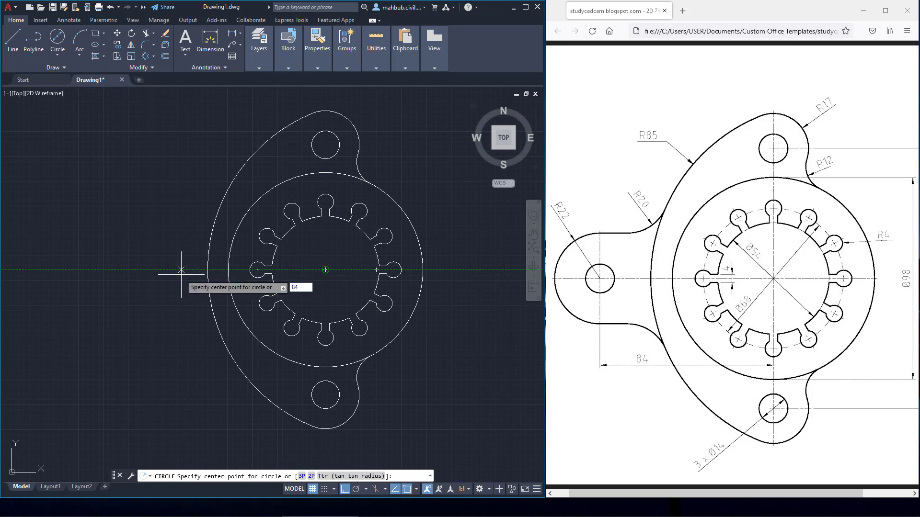
pyautogui.press('Return')
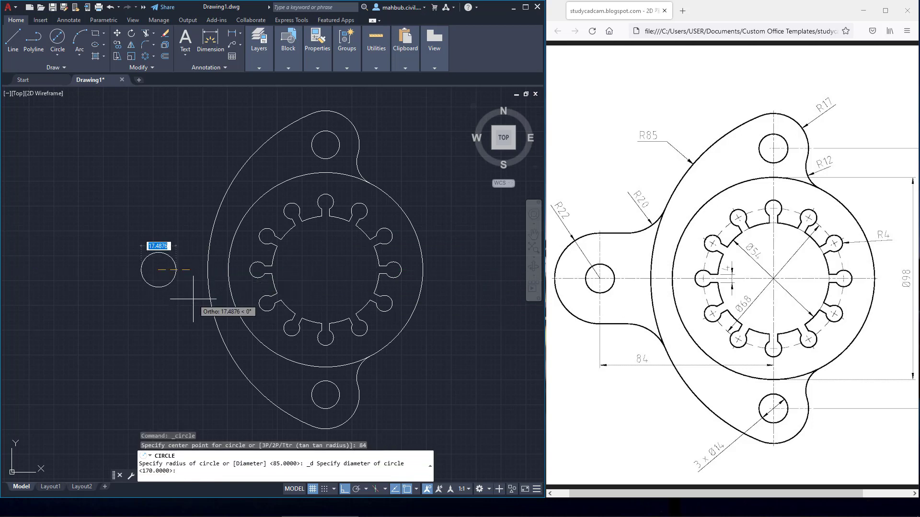
pyautogui.write('14')
pyautogui.press('Return')
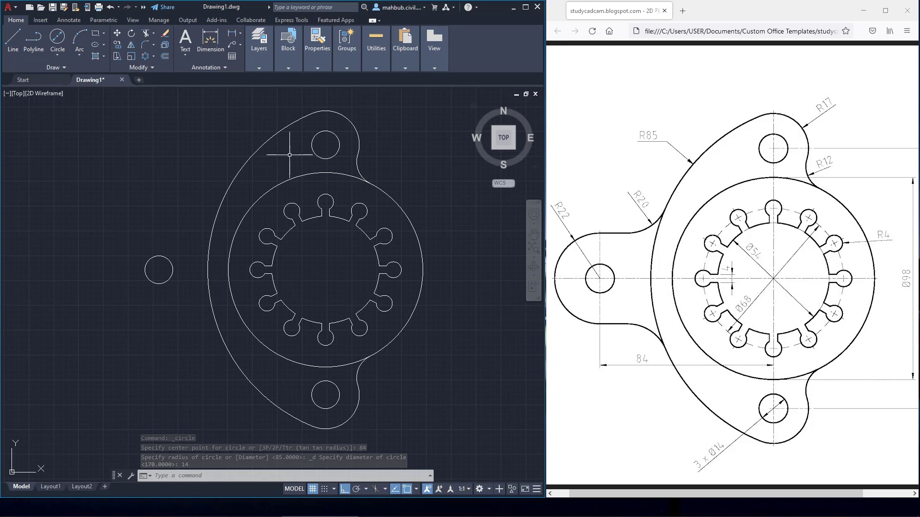
# Step: Draw a 22-radius circle concentric with the left 14-diameter hole
pyautogui.click(57, 55)
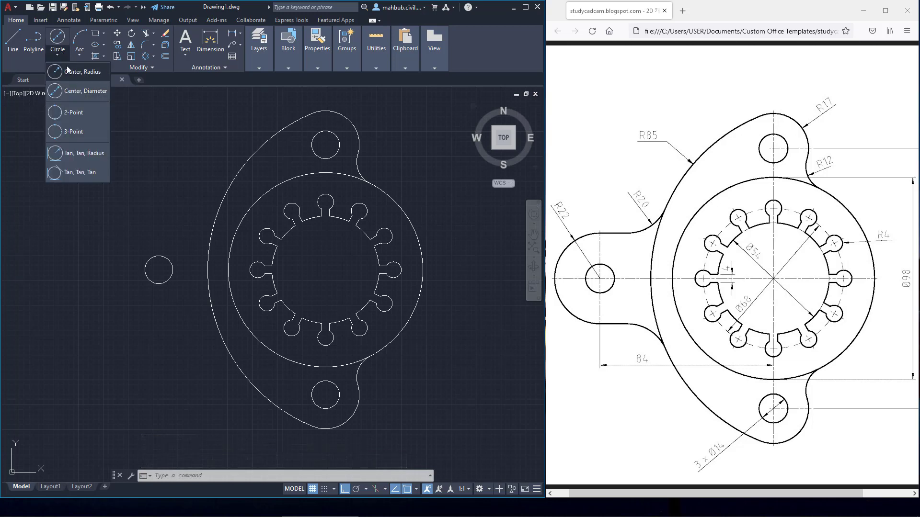
pyautogui.click(72, 69)
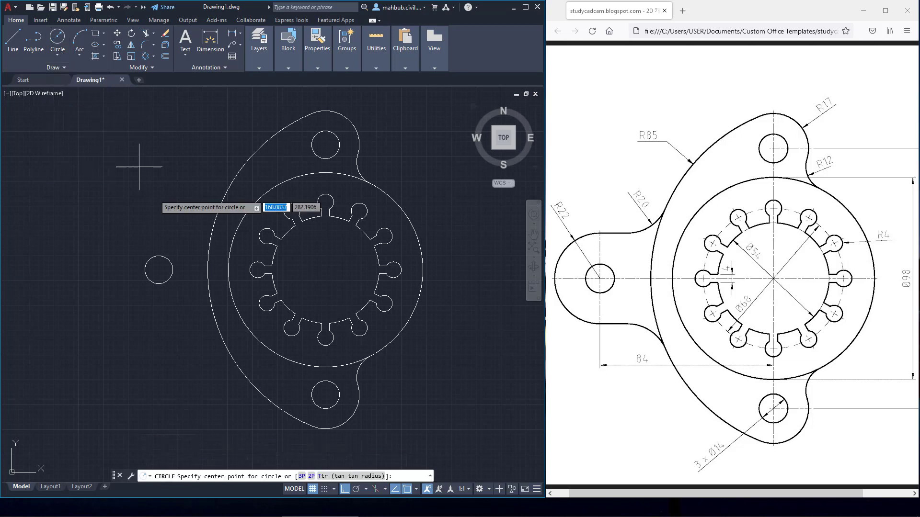
pyautogui.click(158, 270)
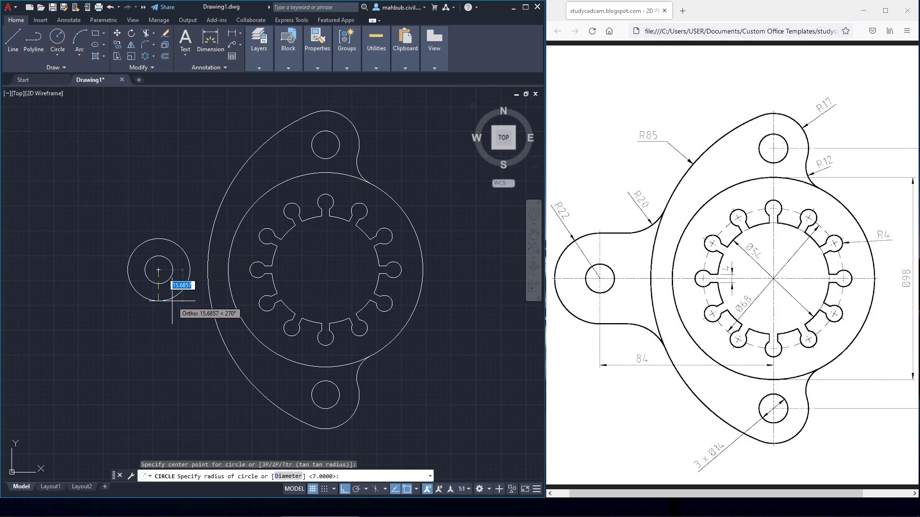
pyautogui.write('22')
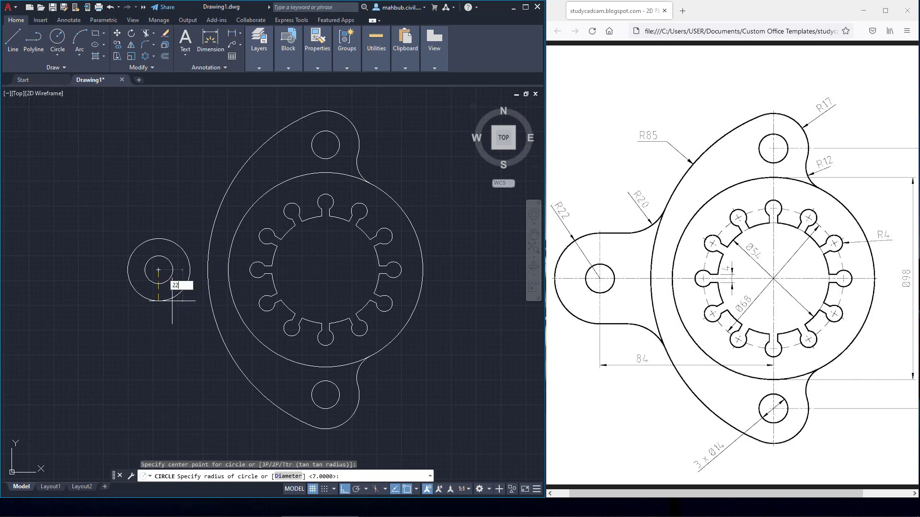
pyautogui.press('Return')
# Step: Draw a horizontal line about 25 long from the top quadrant of the 22-radius circle toward the 85-radius arc
pyautogui.scroll(2, 163, 290)
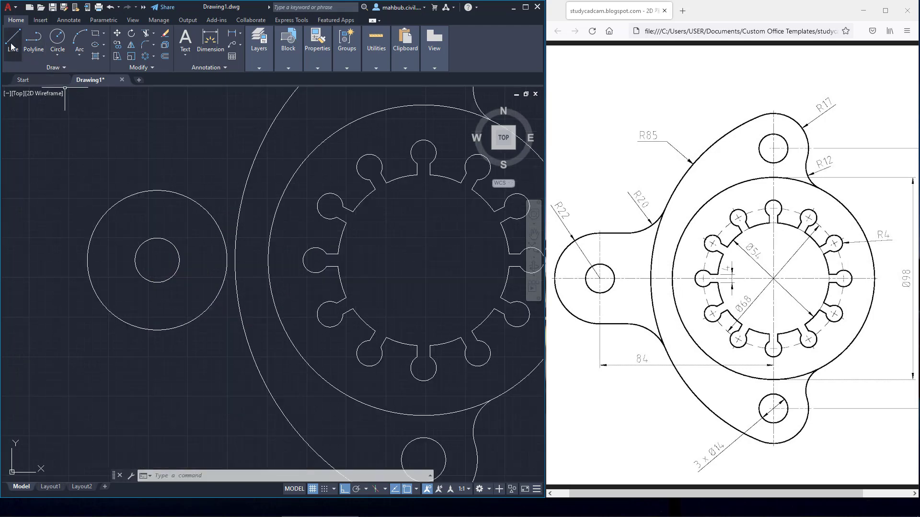
pyautogui.click(12, 45)
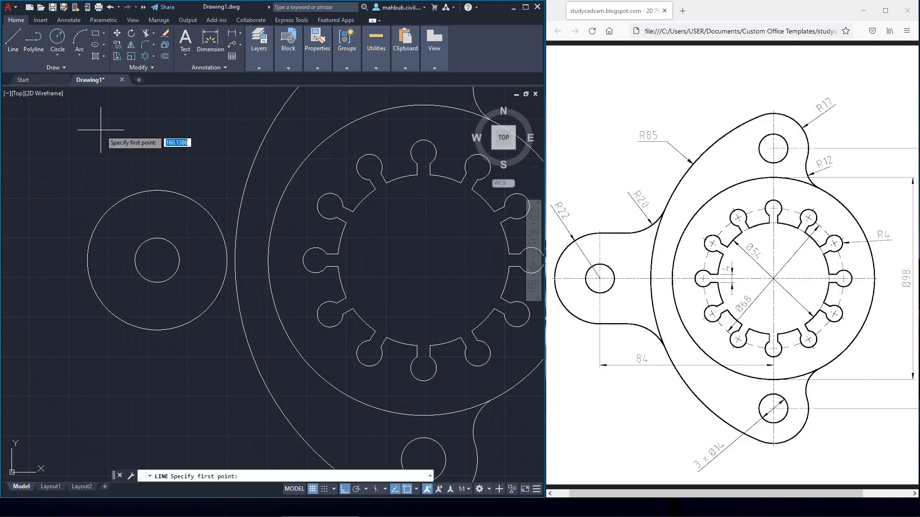
pyautogui.click(157, 191)
pyautogui.press('F8')
pyautogui.press('F8')
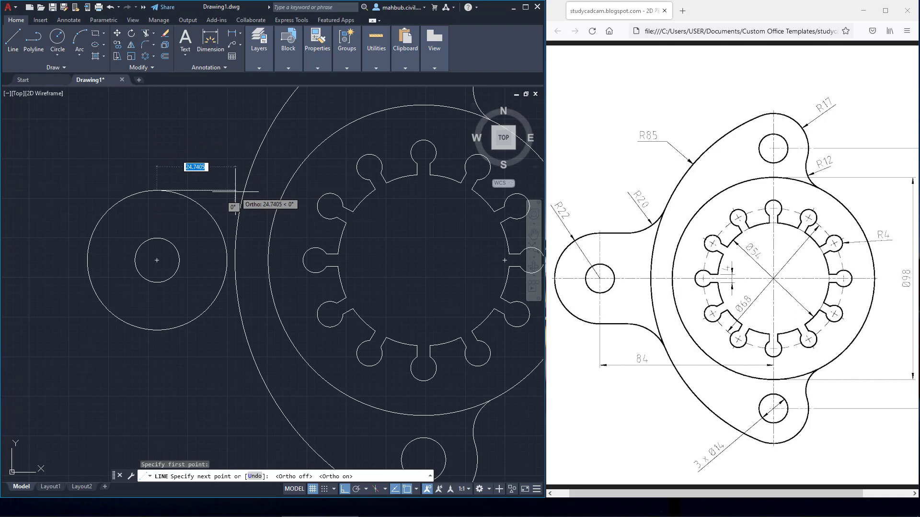
pyautogui.click(236, 190)
pyautogui.press('Escape')
# Step: Copy the horizontal line from the top quadrant of the 22-radius circle to its bottom quadrant
pyautogui.click(196, 190)
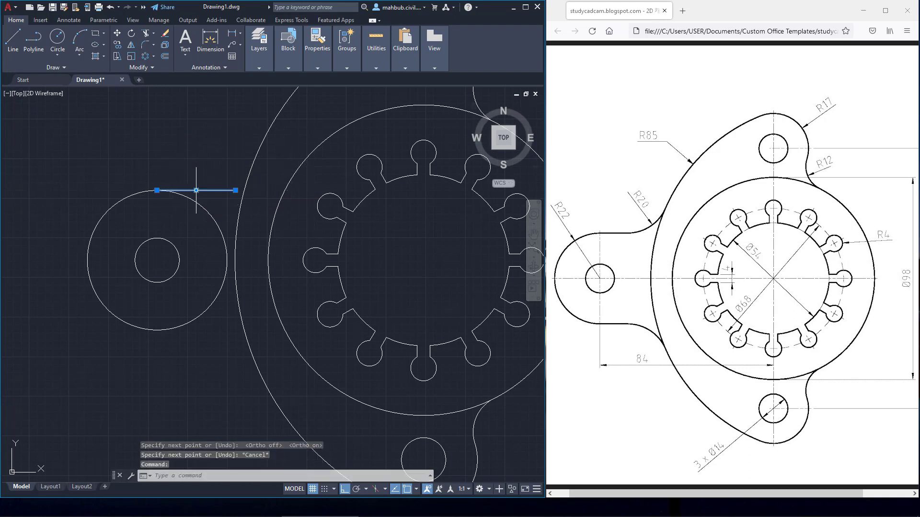
pyautogui.click(117, 45)
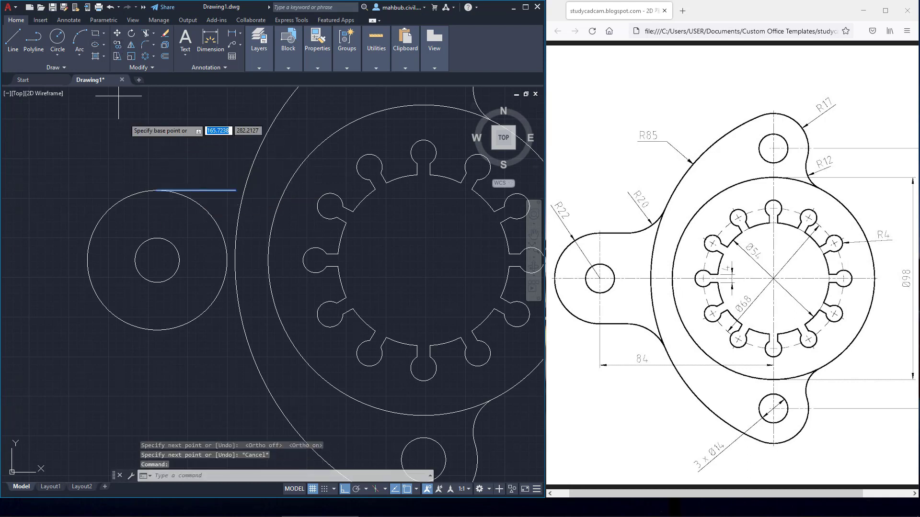
pyautogui.click(157, 190)
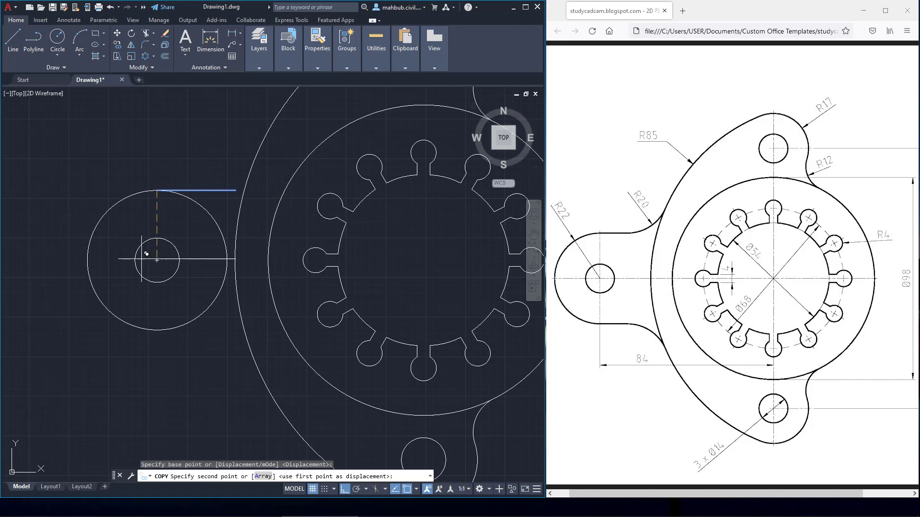
pyautogui.click(157, 330)
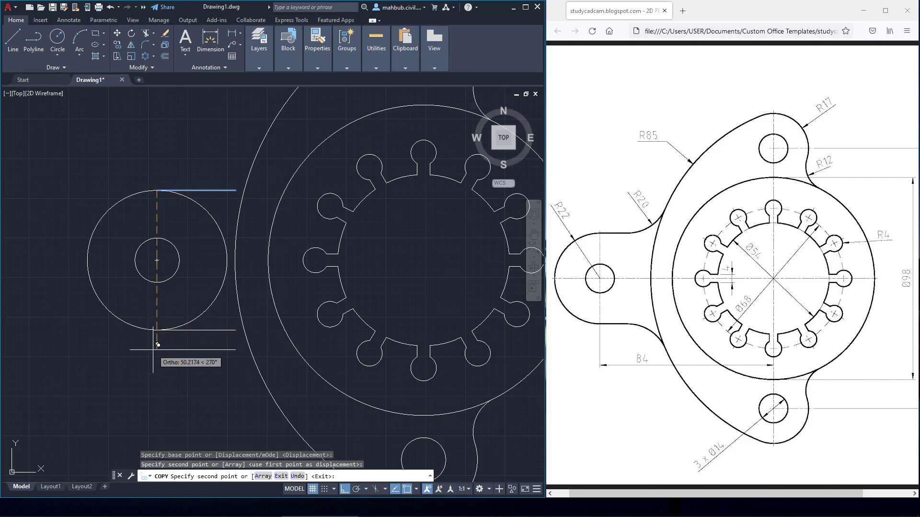
pyautogui.rightClick(155, 349)
pyautogui.click(176, 357)
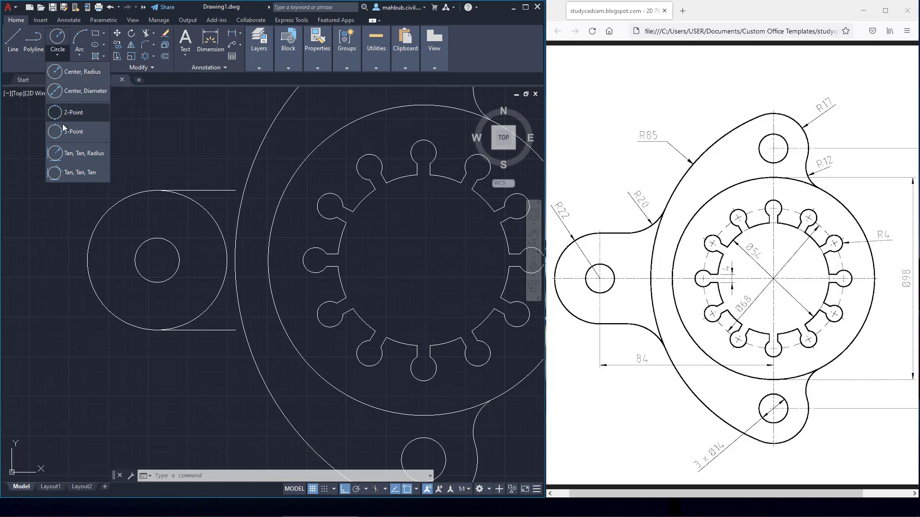
# Step: Draw a 20-radius Tan, Tan, Radius circle tangent to the upper horizontal line and the upper part of the 85-radius arc
pyautogui.click(72, 154)
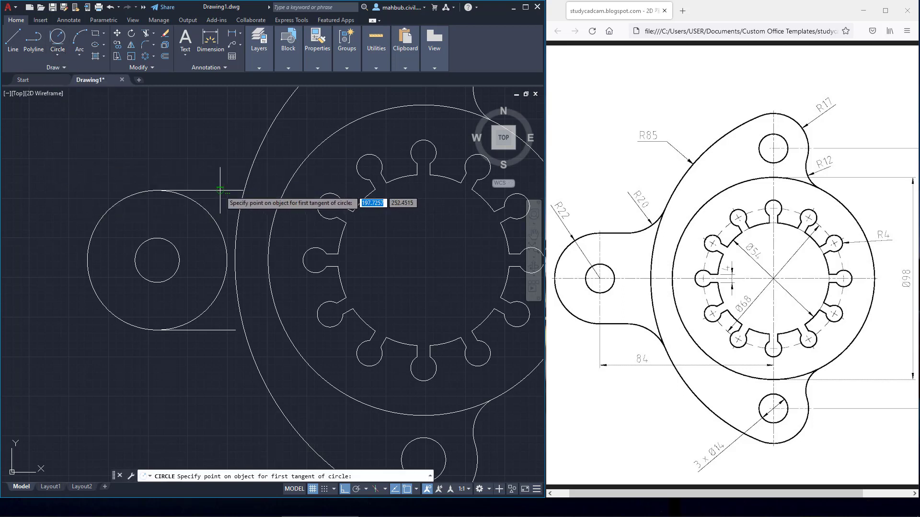
pyautogui.click(234, 186)
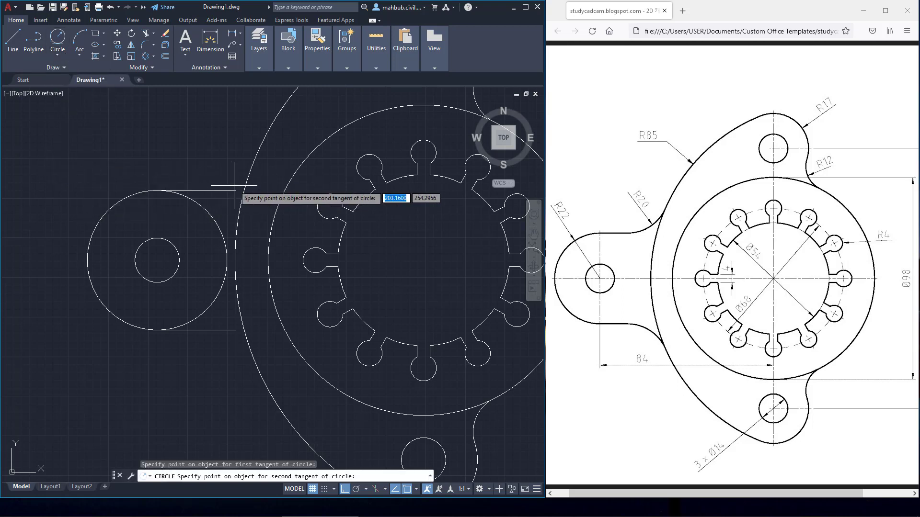
pyautogui.click(250, 156)
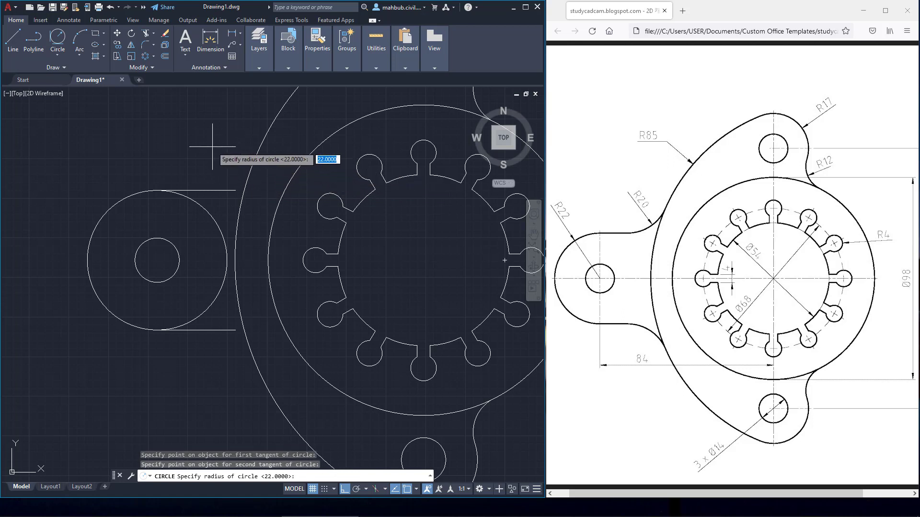
pyautogui.press('Return')
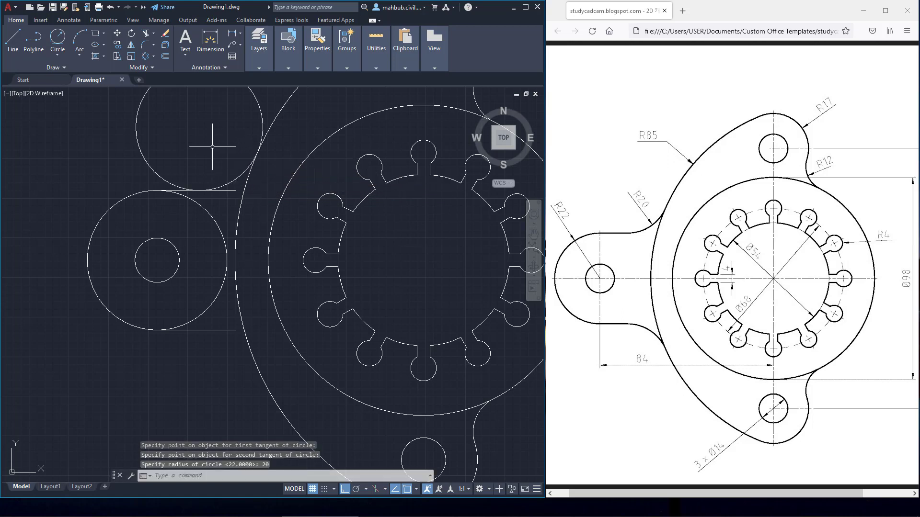
# Step: Draw a 20-radius Tan, Tan, Radius circle tangent to the lower horizontal line and the lower part of the 85-radius arc
pyautogui.click(58, 38)
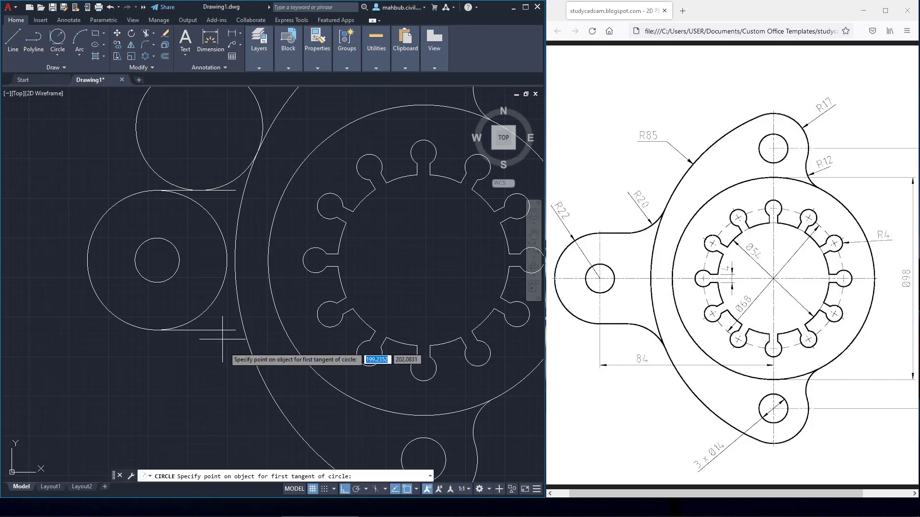
pyautogui.click(210, 329)
pyautogui.click(247, 344)
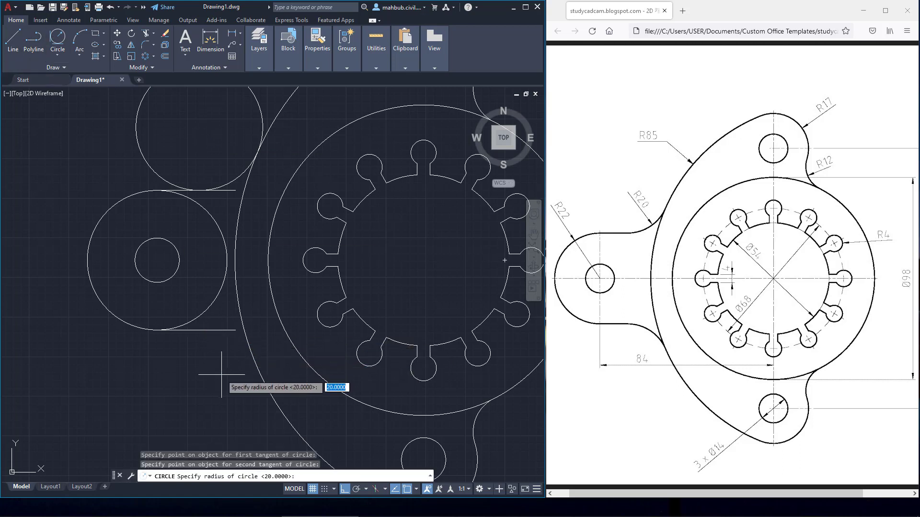
pyautogui.write('20')
pyautogui.press('Return')
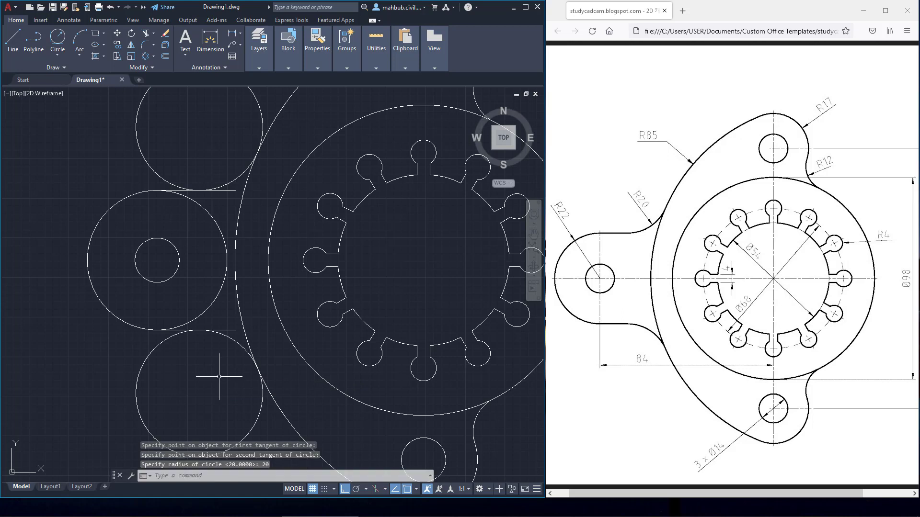
# Step: Trim the outer portions of both 20-radius circles, keeping only the blend arcs between the horizontal lines and the 85-radius arc
pyautogui.scroll(-2, 195, 349)
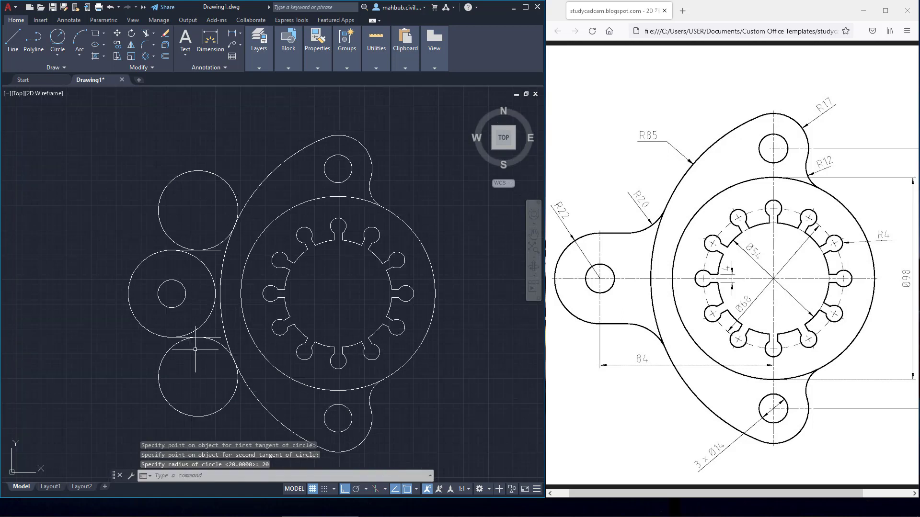
pyautogui.click(146, 33)
pyautogui.click(185, 193)
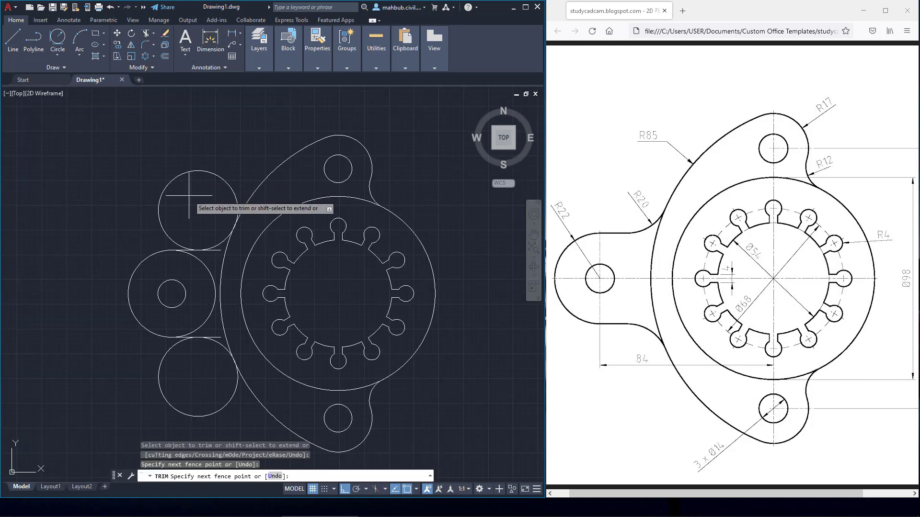
pyautogui.click(113, 187)
pyautogui.click(189, 378)
pyautogui.click(125, 413)
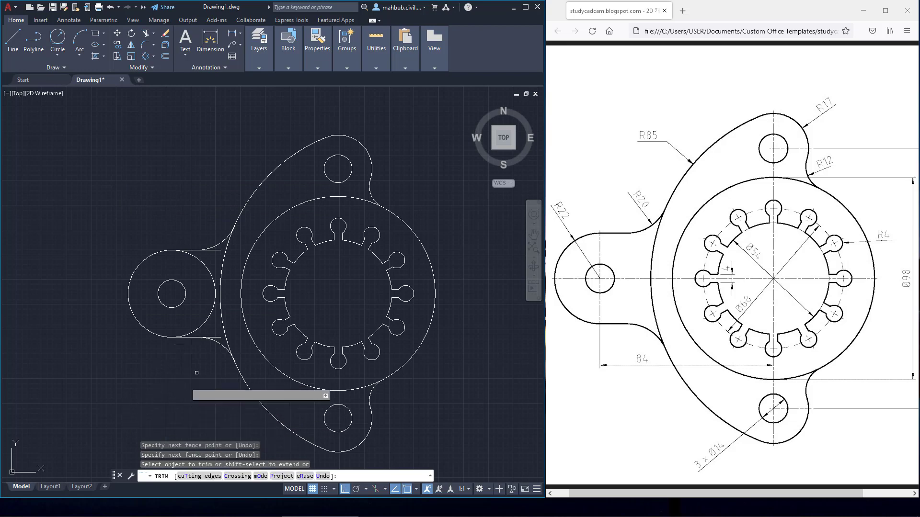
# Step: Trim the ends of the lower and upper horizontal lines that extend past the 20-radius blend arcs
pyautogui.scroll(5, 197, 372)
pyautogui.click(220, 283)
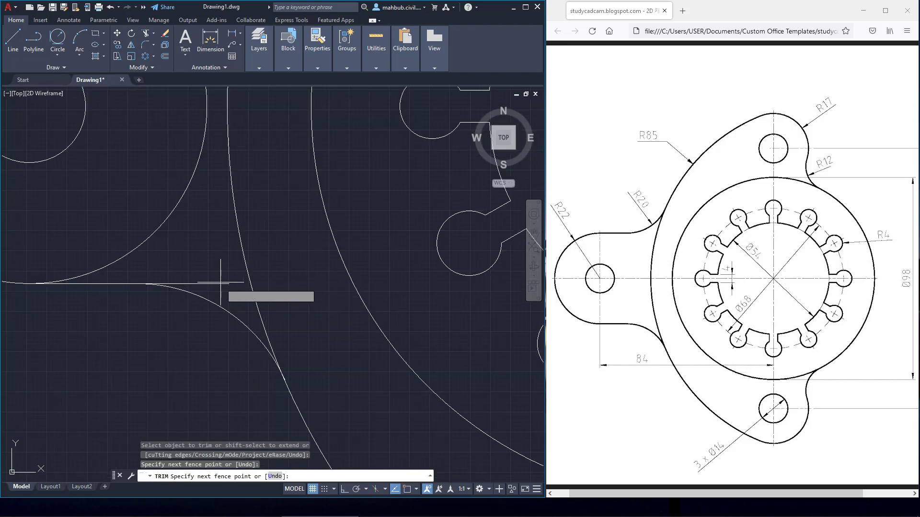
pyautogui.click(220, 291)
pyautogui.scroll(-5, 215, 234)
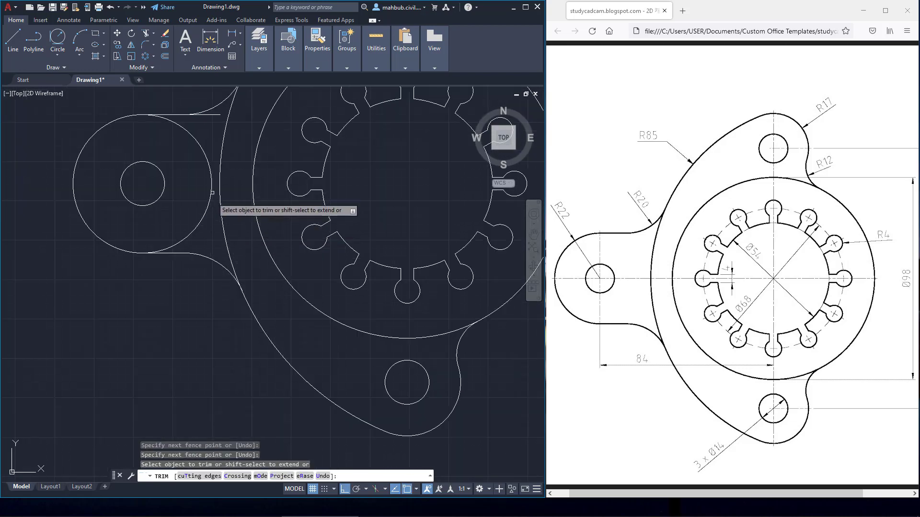
pyautogui.click(218, 115)
pyautogui.rightClick(210, 124)
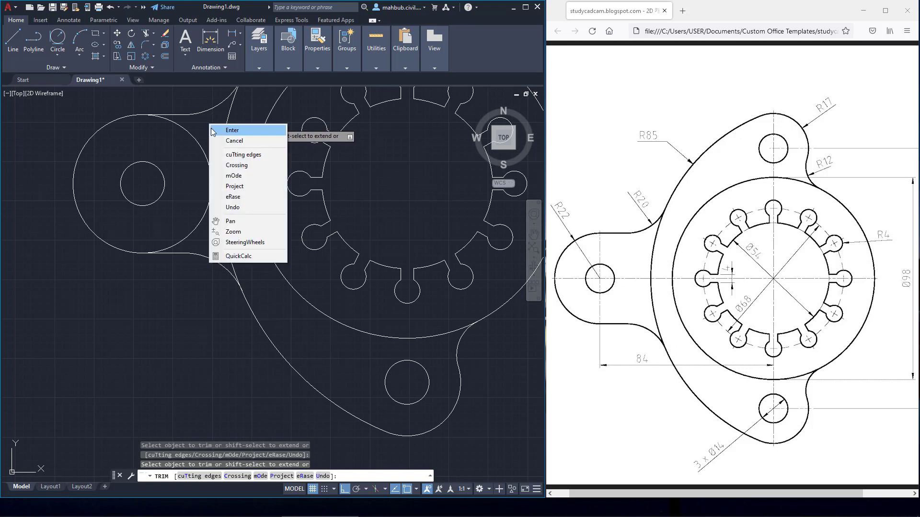
pyautogui.click(211, 130)
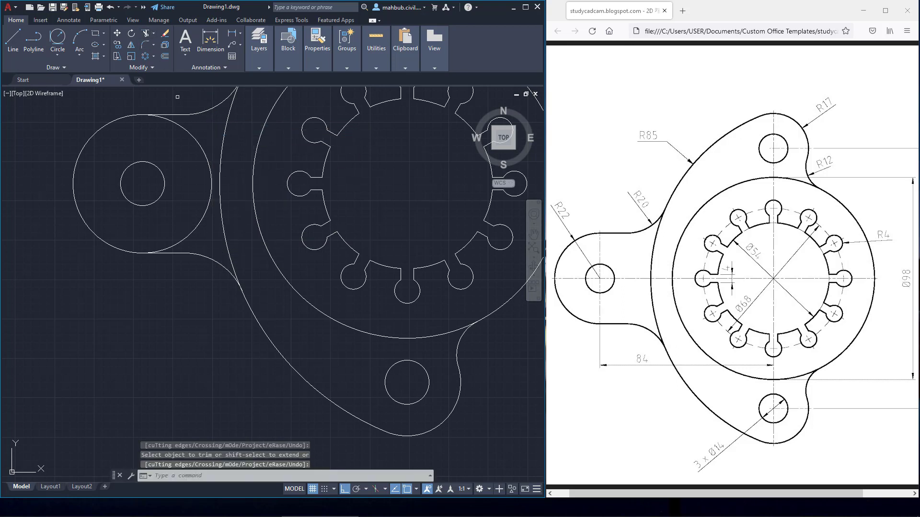
# Step: Trim the inner half of the 22-radius circle facing the 85-radius arc to leave the lug's rounded end
pyautogui.press('space')
pyautogui.click(203, 149)
pyautogui.rightClick(192, 142)
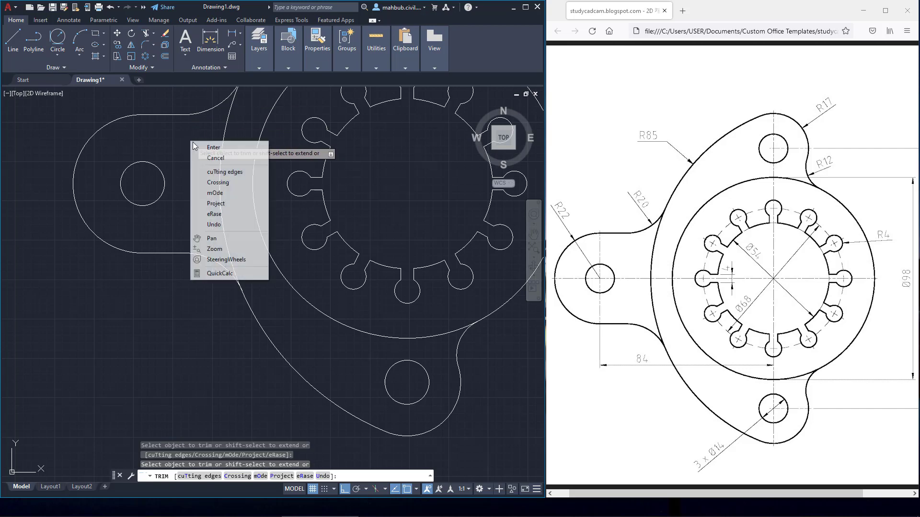
pyautogui.click(201, 147)
pyautogui.scroll(-4, 203, 149)
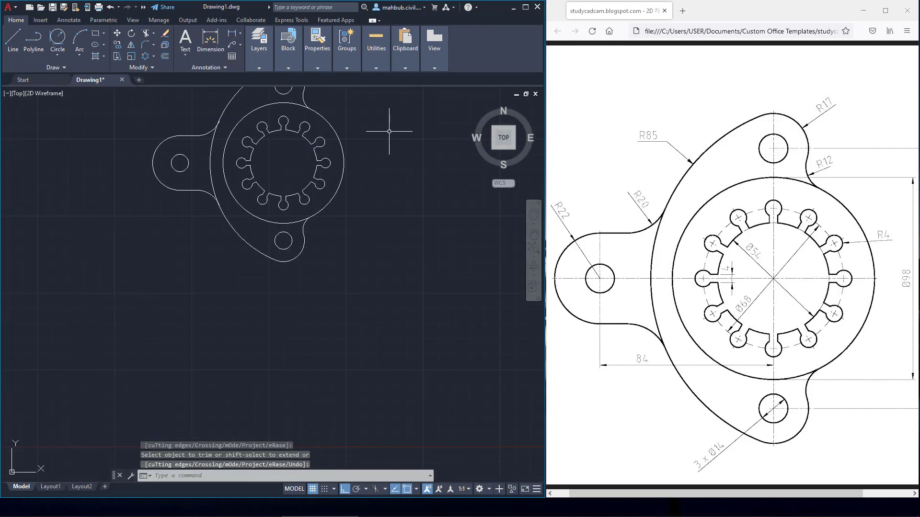
pyautogui.moveTo(389, 130); pyautogui.dragTo(400, 267, button='middle')
pyautogui.scroll(2, 338, 293)
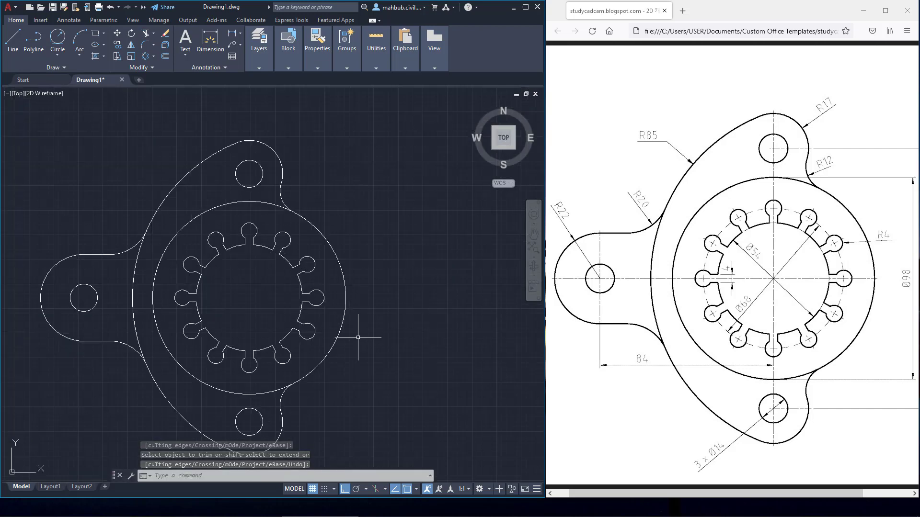
pyautogui.moveTo(361, 330); pyautogui.dragTo(396, 279, button='middle')
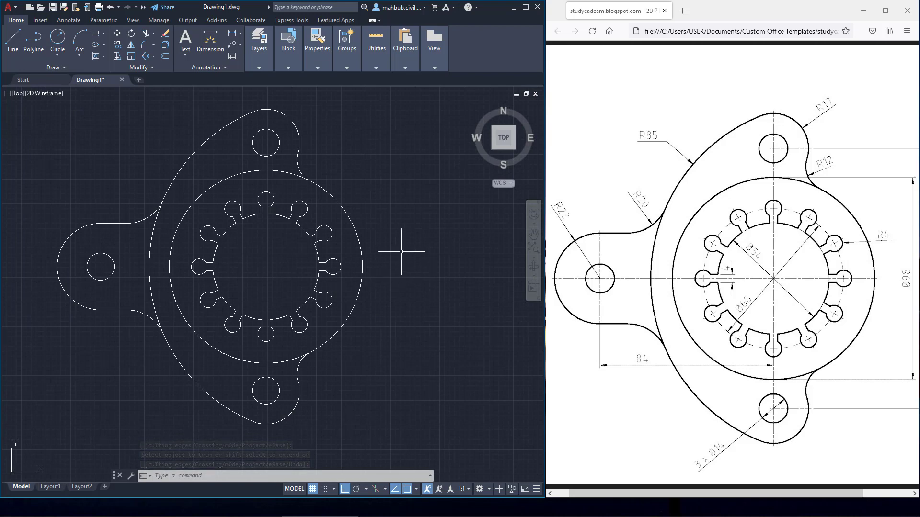